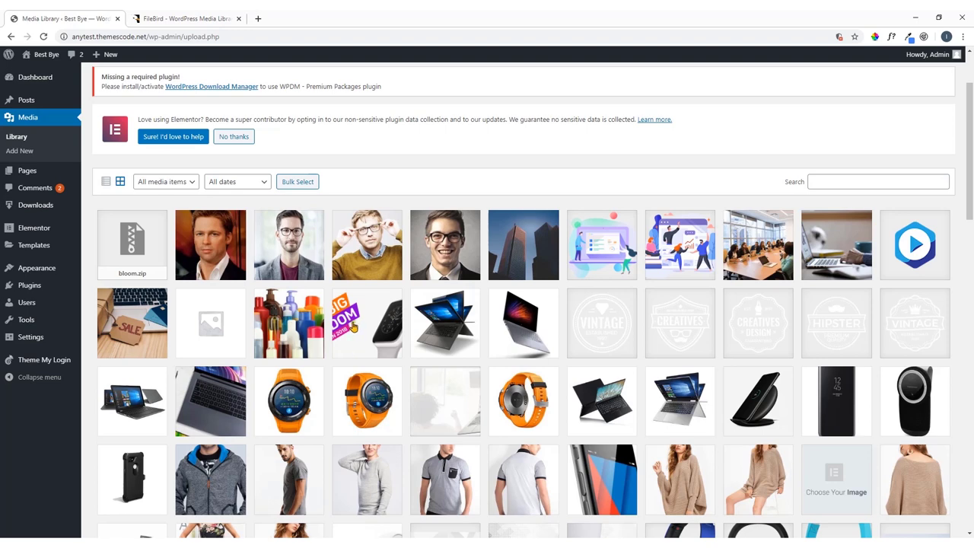
Toggle the Media Library between list and grid views and check the type and date filters
{"action": "left_click", "coordinate": [106, 183]}
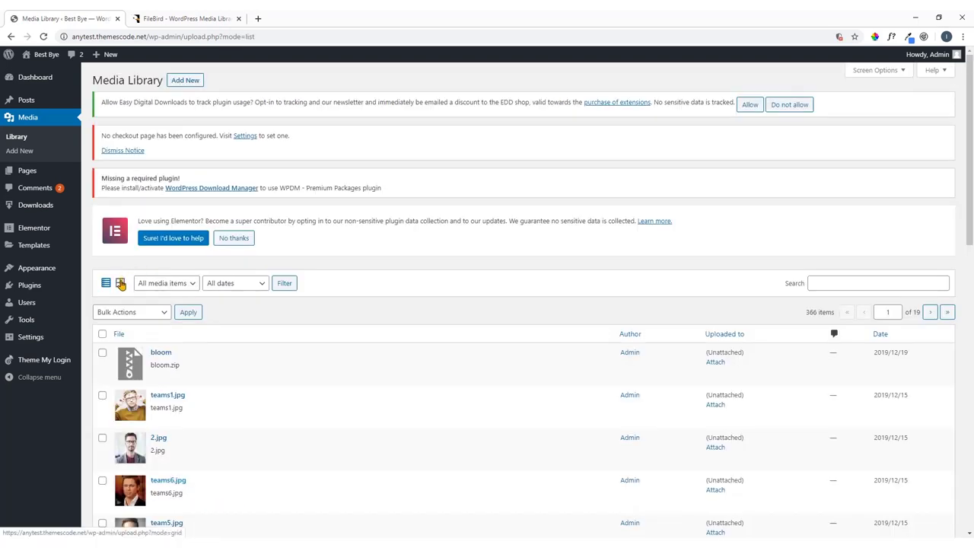
{"action": "left_click", "coordinate": [120, 283]}
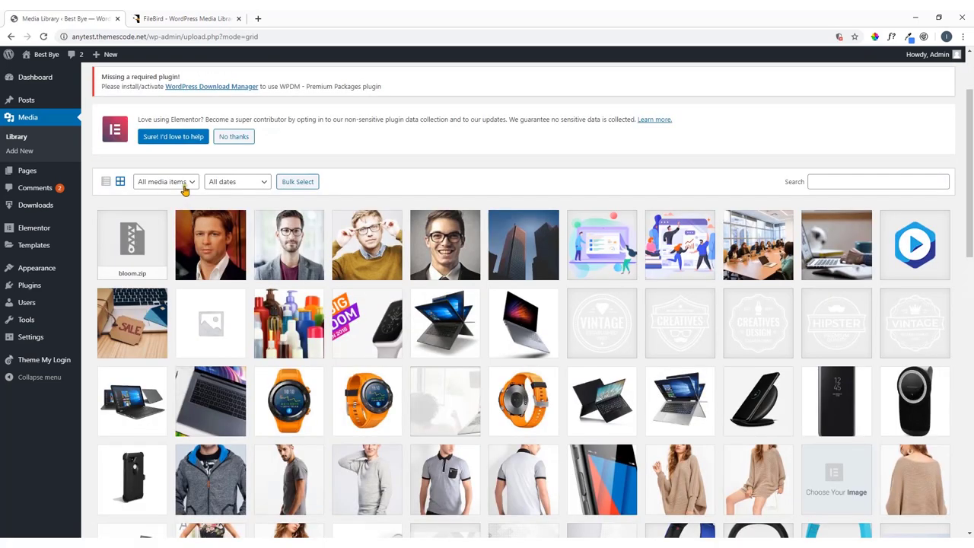
{"action": "left_click", "coordinate": [184, 185]}
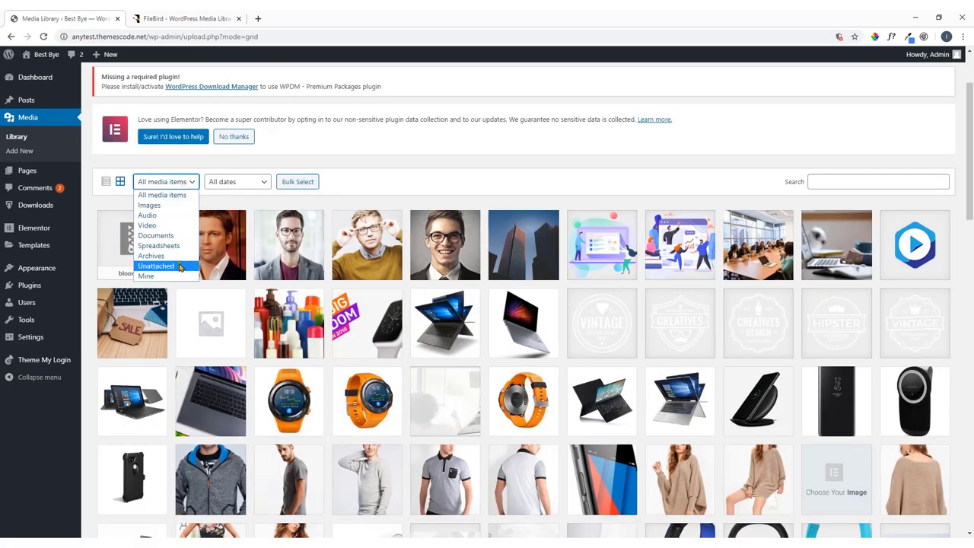
{"action": "left_click", "coordinate": [251, 185]}
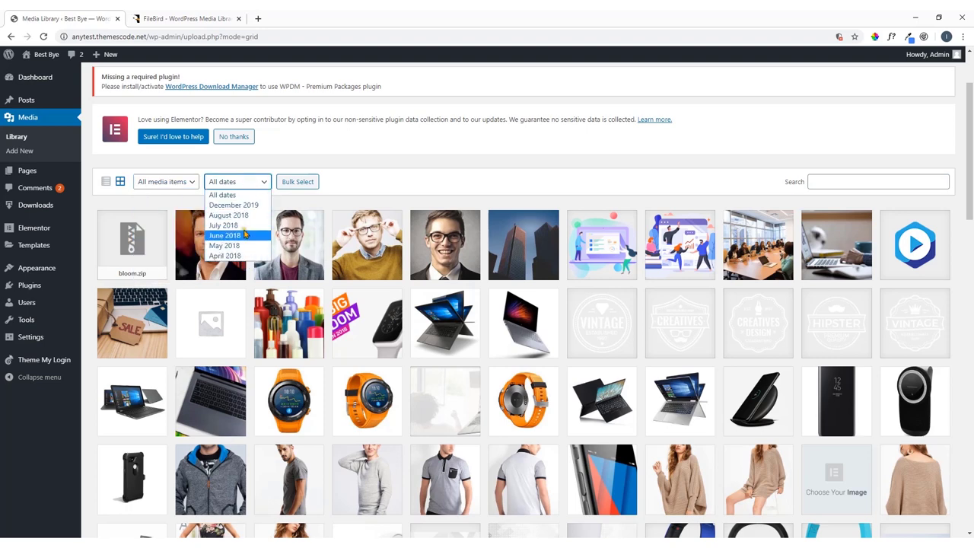
{"action": "left_click", "coordinate": [360, 191]}
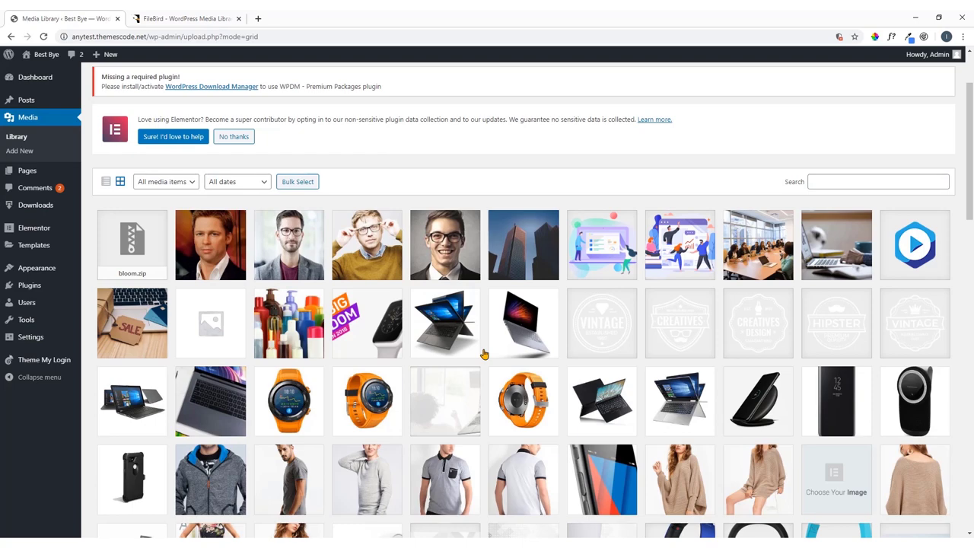
Scroll through the Media Library's thumbnail grid of images
{"action": "scroll", "coordinate": [301, 305], "scroll_direction": "down", "scroll_amount": 5}
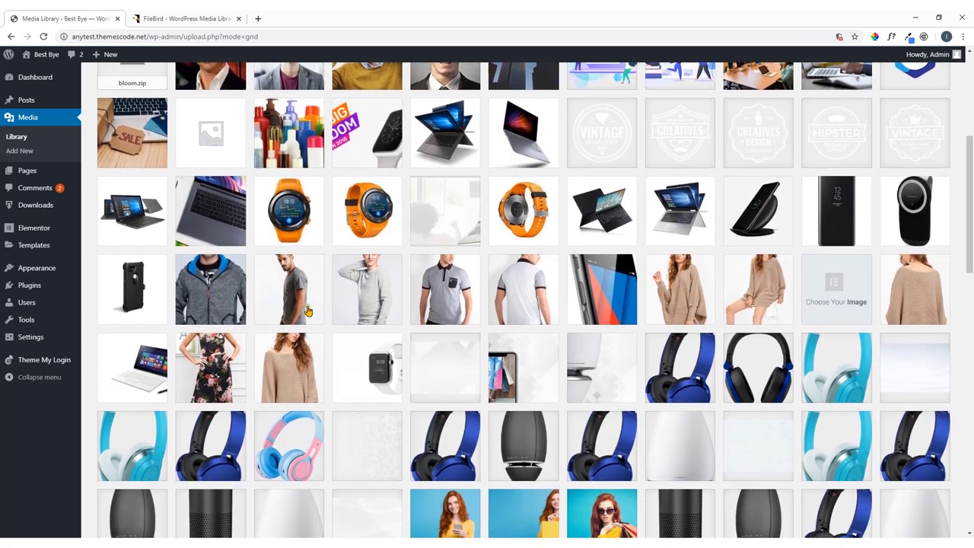
{"action": "scroll", "coordinate": [312, 312], "scroll_direction": "down", "scroll_amount": 10}
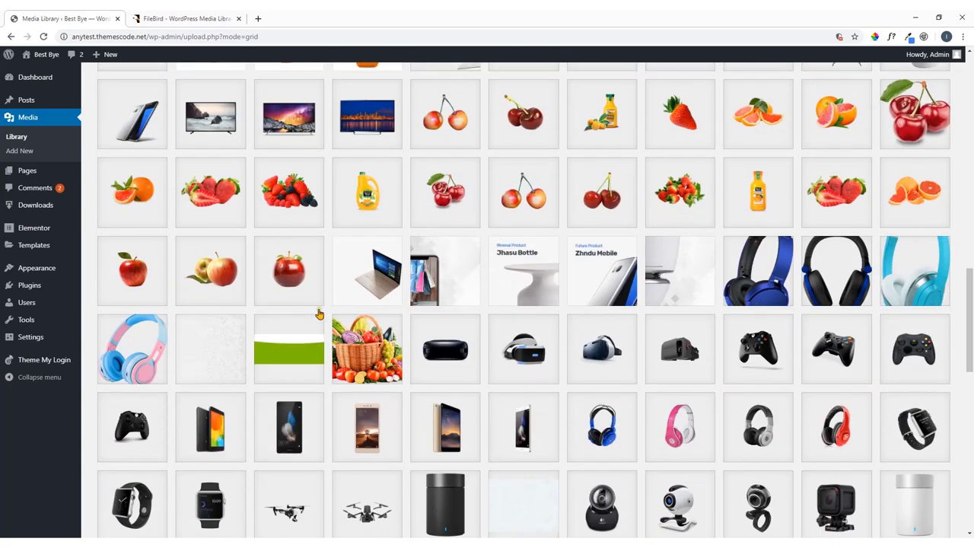
{"action": "scroll", "coordinate": [323, 314], "scroll_direction": "down", "scroll_amount": 2}
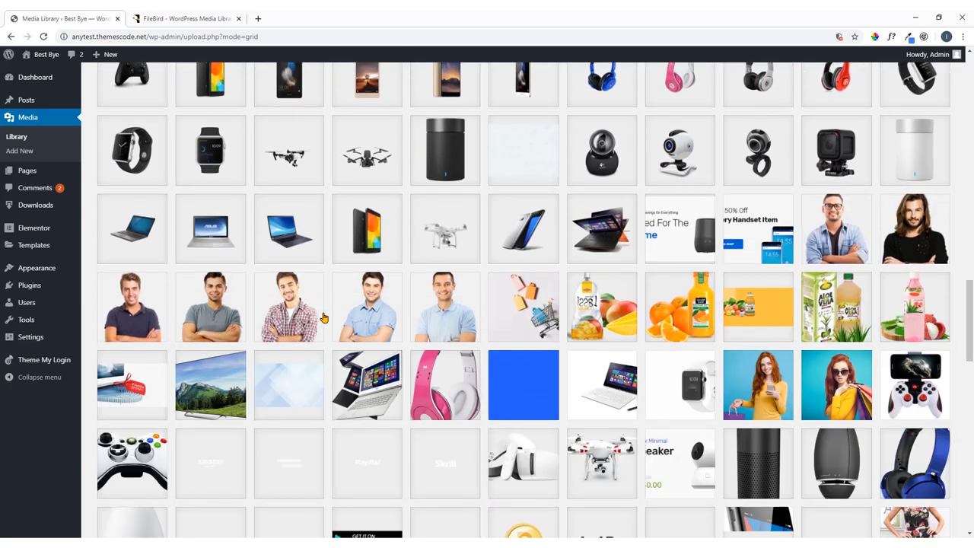
{"action": "scroll", "coordinate": [358, 319], "scroll_direction": "down", "scroll_amount": 9}
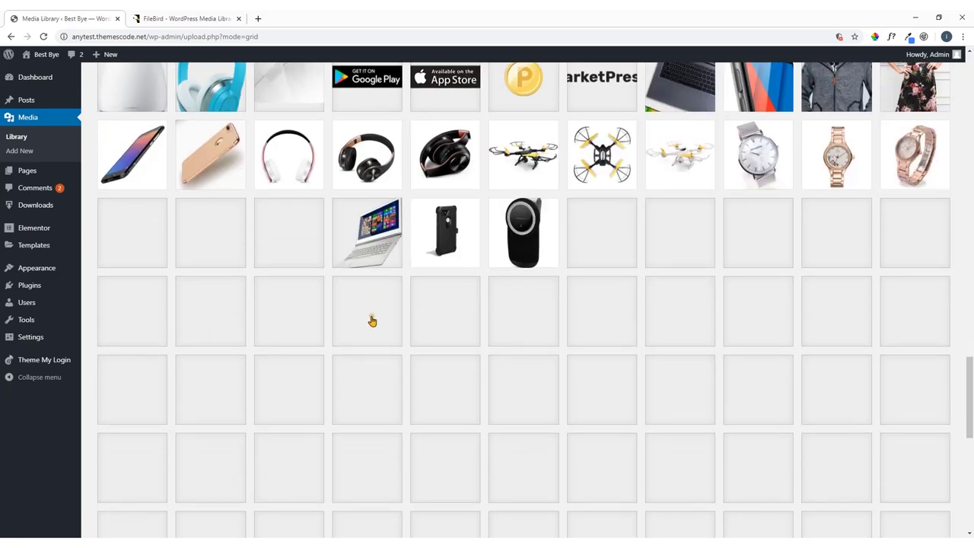
{"action": "scroll", "coordinate": [372, 322], "scroll_direction": "up", "scroll_amount": 5}
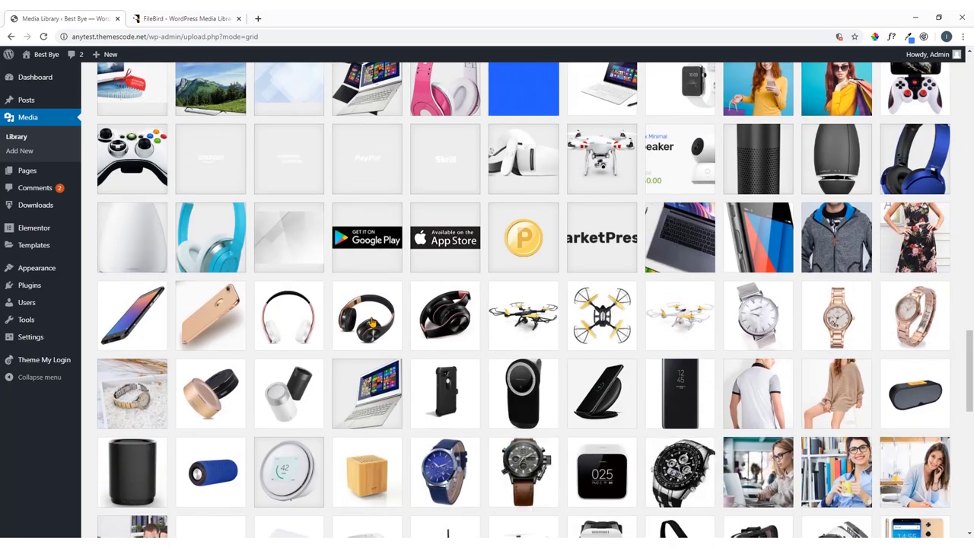
{"action": "scroll", "coordinate": [372, 324], "scroll_direction": "down", "scroll_amount": 8}
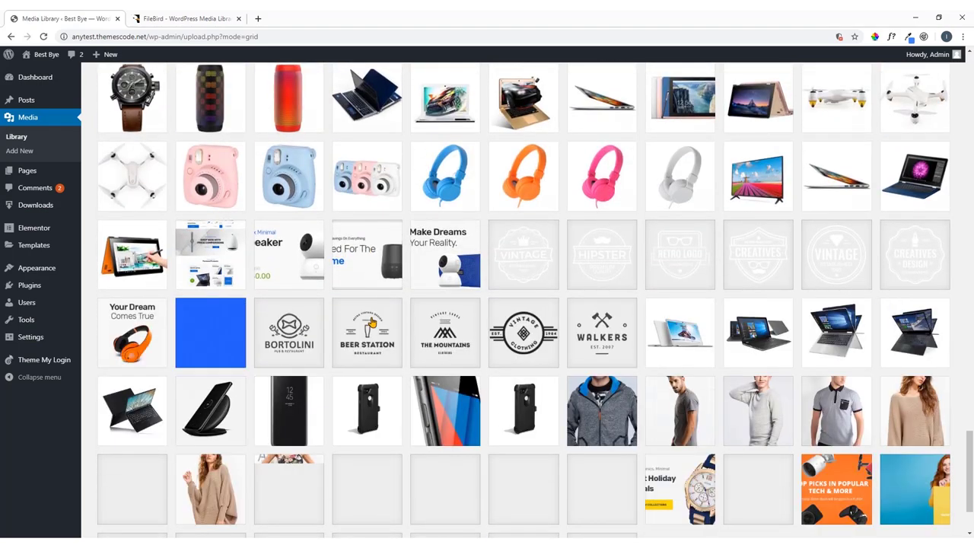
{"action": "scroll", "coordinate": [372, 322], "scroll_direction": "up", "scroll_amount": 10}
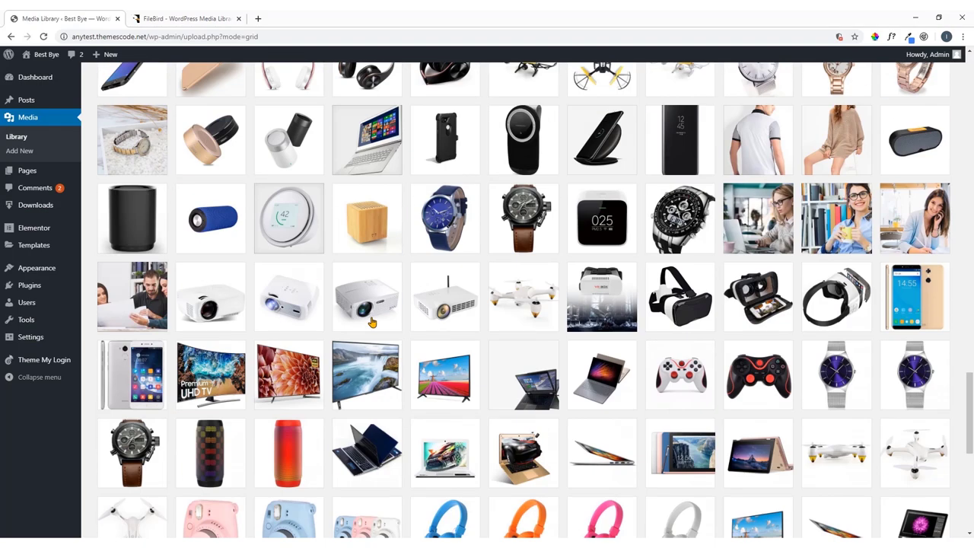
{"action": "scroll", "coordinate": [372, 323], "scroll_direction": "up", "scroll_amount": 15}
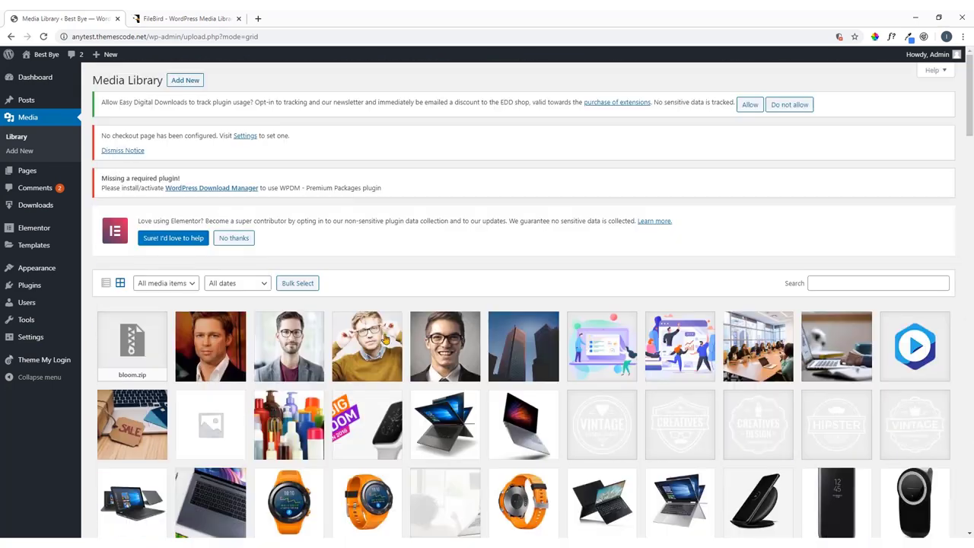
Show the CodeCanyon FileBird page, highlighting the title 'WordPress Media Library Folders'
{"action": "left_click", "coordinate": [185, 18]}
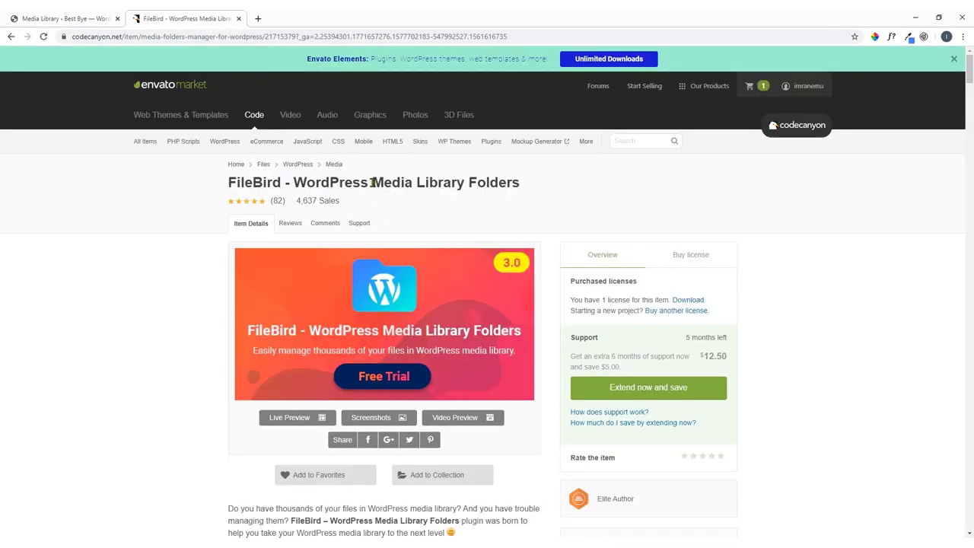
{"action": "left_click_drag", "start_coordinate": [294, 183], "coordinate": [529, 192]}
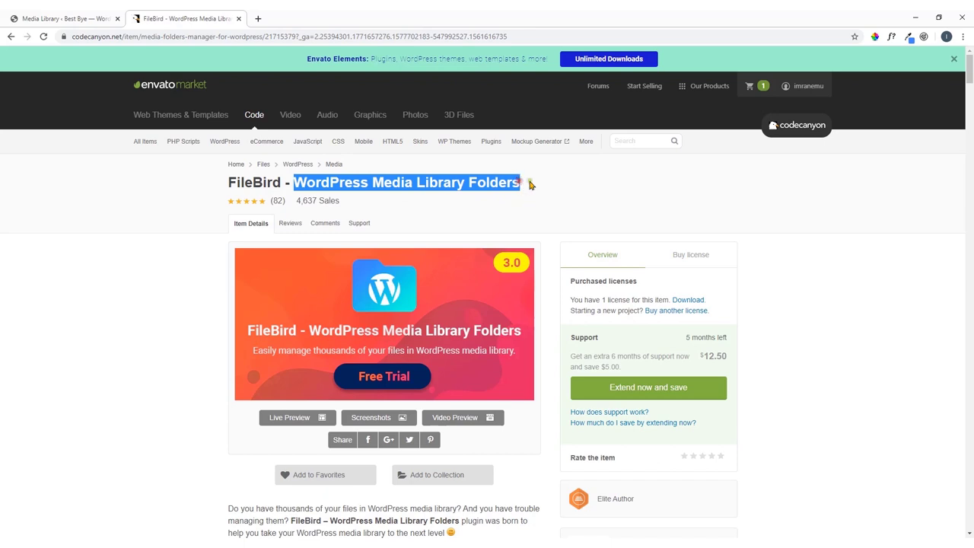
{"action": "left_click", "coordinate": [174, 217]}
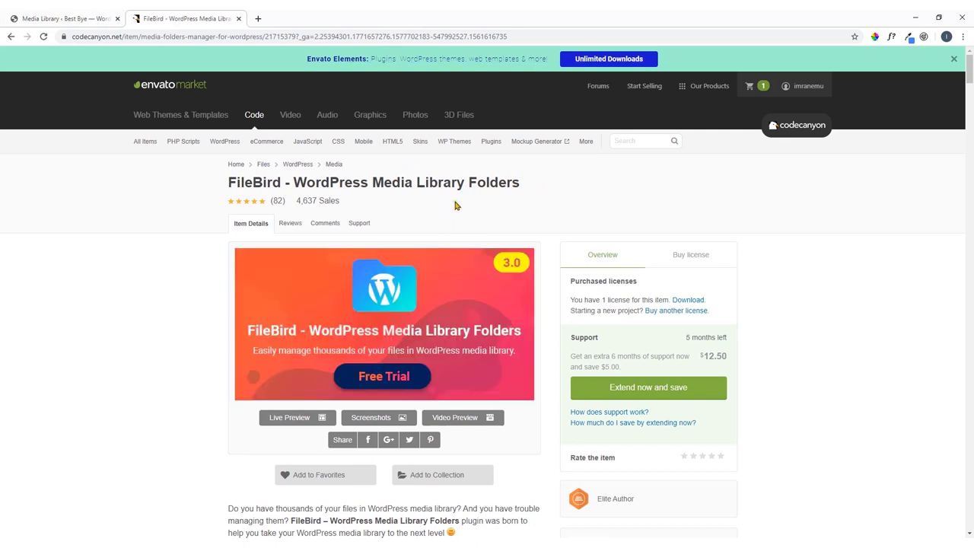
{"action": "left_click", "coordinate": [82, 18]}
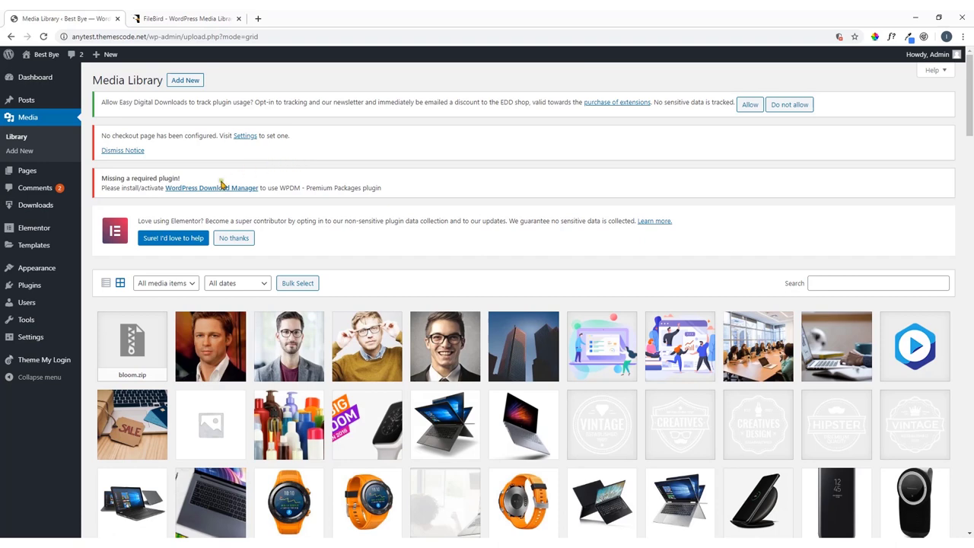
{"action": "left_click", "coordinate": [186, 18]}
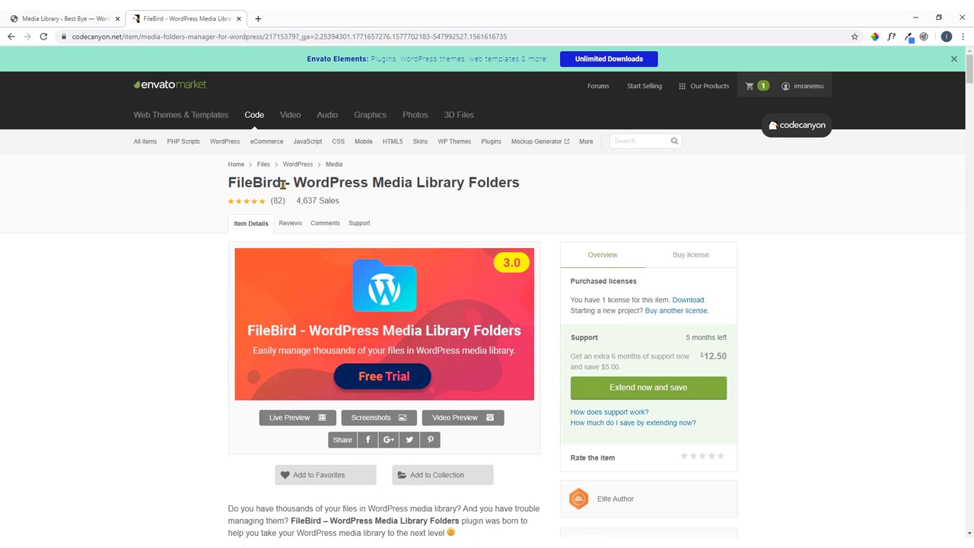
Web-search the selected word FileBird and open its WordPress.org plugin page
{"action": "left_click_drag", "start_coordinate": [282, 184], "coordinate": [229, 185]}
{"action": "right_click", "coordinate": [239, 194]}
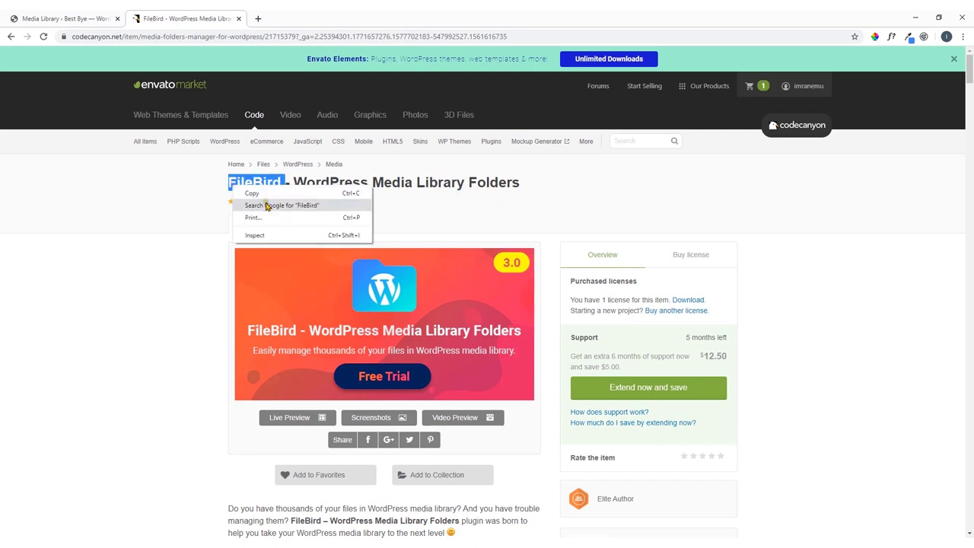
{"action": "left_click", "coordinate": [273, 205]}
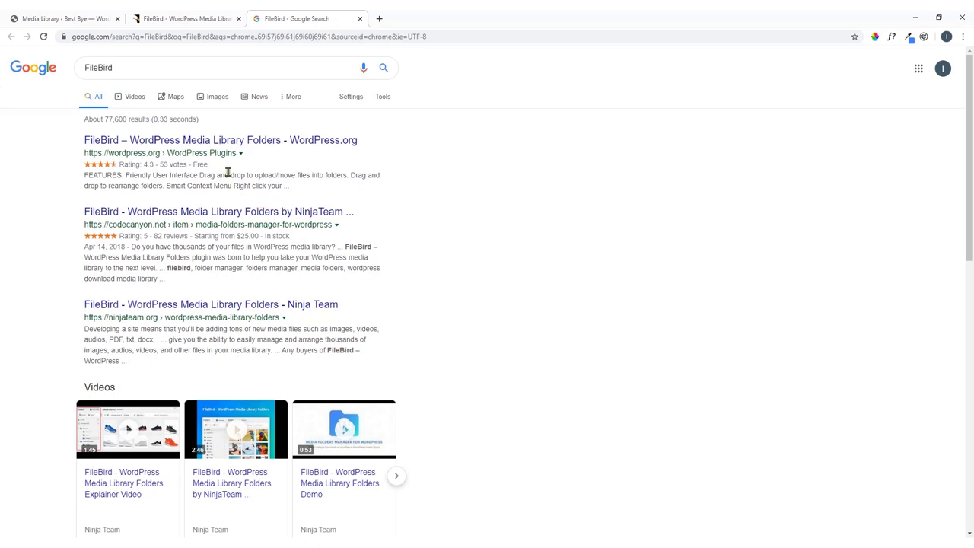
{"action": "left_click", "coordinate": [235, 142]}
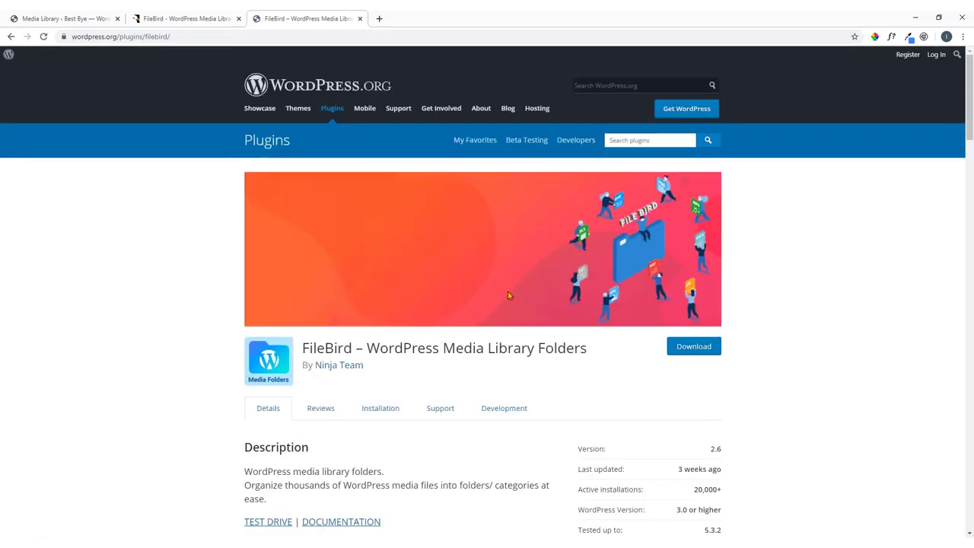
{"action": "scroll", "coordinate": [414, 335], "scroll_direction": "down", "scroll_amount": 2}
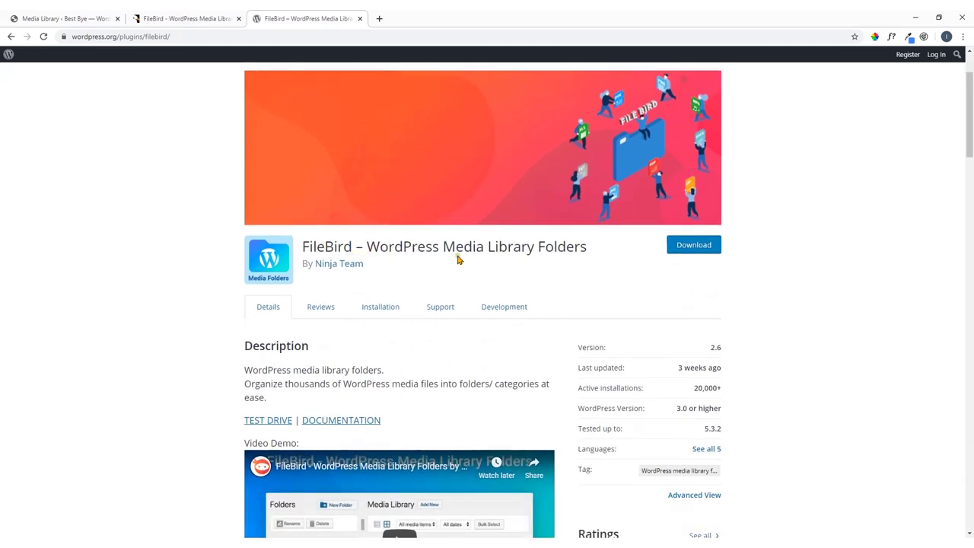
{"action": "scroll", "coordinate": [522, 279], "scroll_direction": "down", "scroll_amount": 3}
{"action": "scroll", "coordinate": [522, 278], "scroll_direction": "up", "scroll_amount": 5}
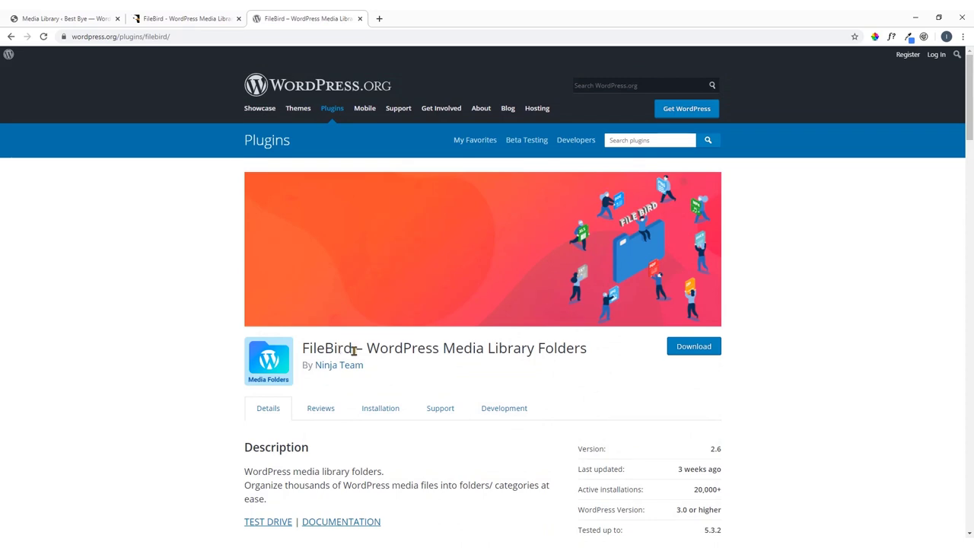
Clear the title highlight on the CodeCanyon page, then return to the WordPress.org tab
{"action": "left_click", "coordinate": [183, 18]}
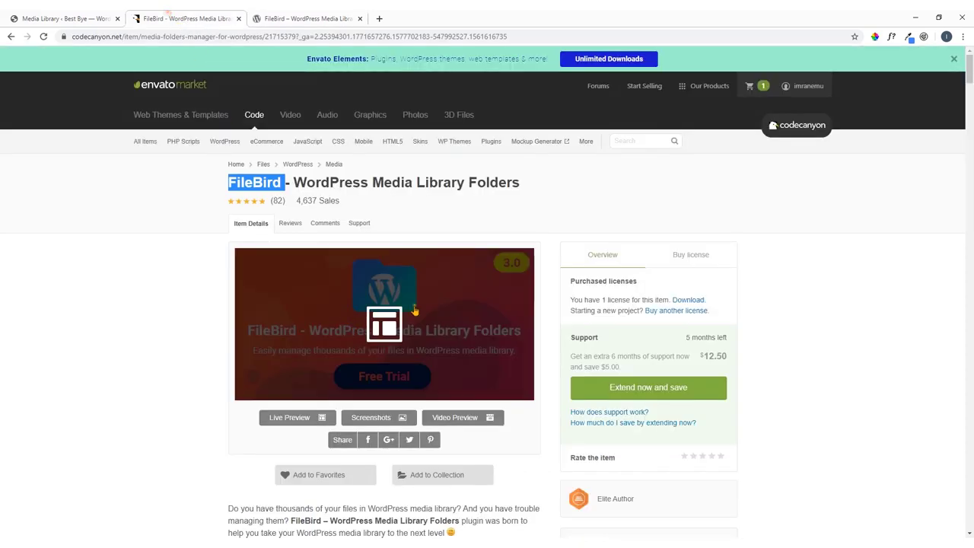
{"action": "left_click", "coordinate": [479, 216]}
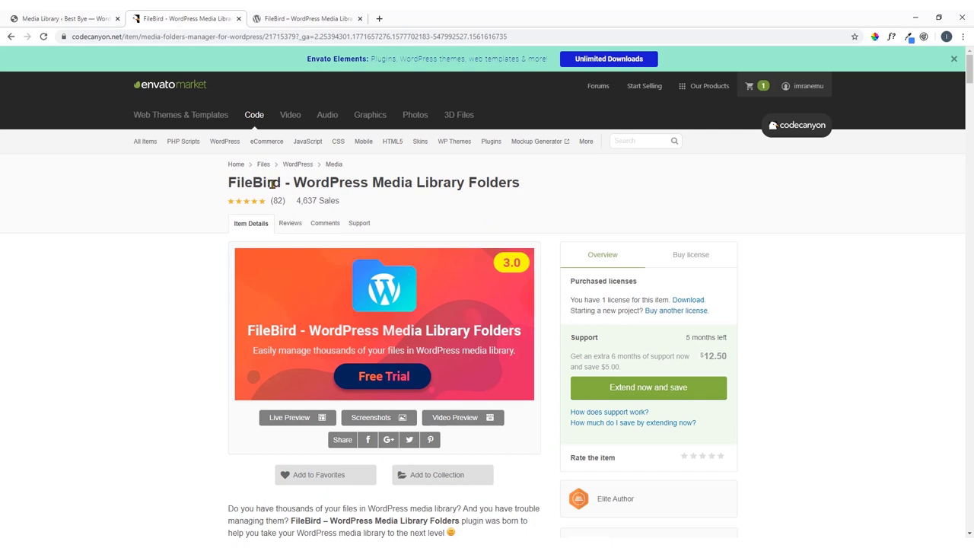
{"action": "left_click", "coordinate": [304, 18]}
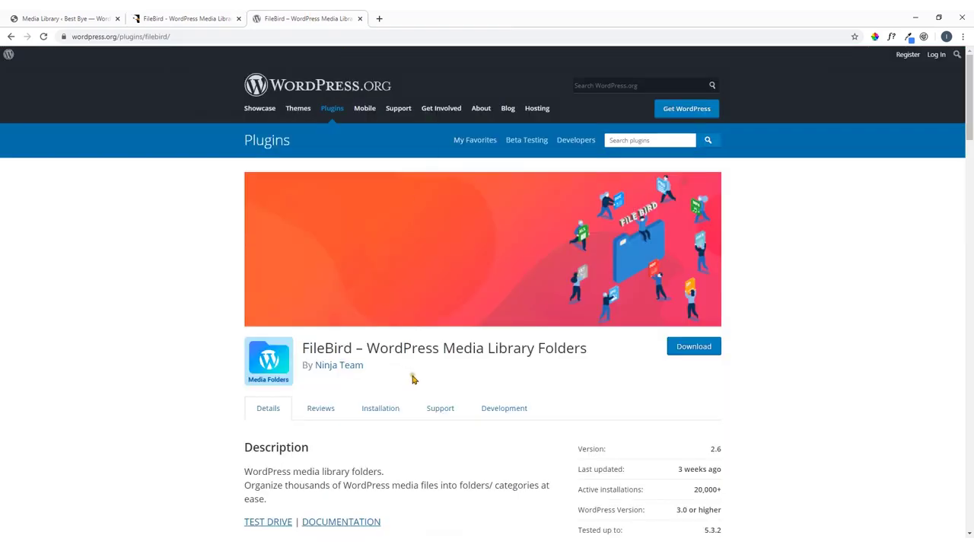
Scroll to FileBird's features and highlight the lite version's '10 folders/subfolders' limit
{"action": "left_click_drag", "start_coordinate": [354, 347], "coordinate": [304, 348]}
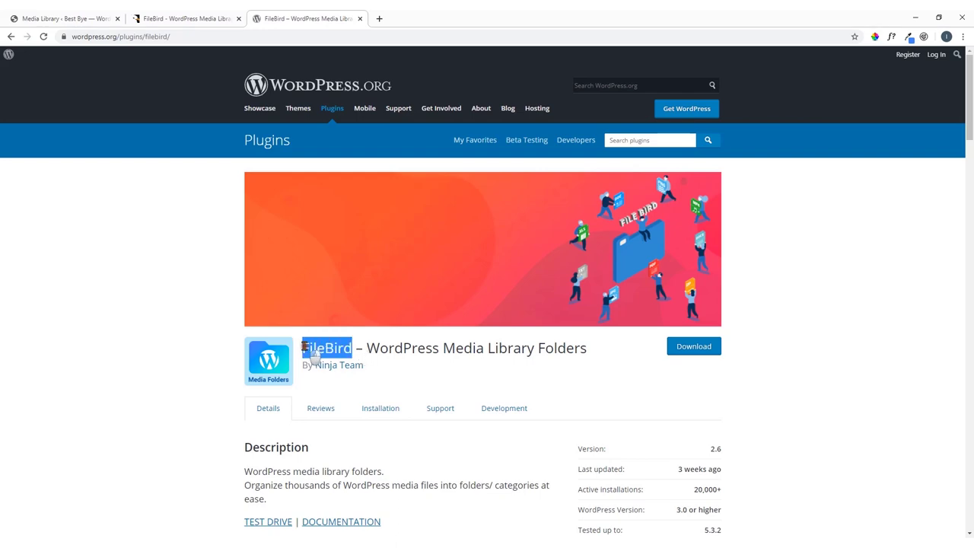
{"action": "scroll", "coordinate": [358, 350], "scroll_direction": "down", "scroll_amount": 3}
{"action": "scroll", "coordinate": [388, 338], "scroll_direction": "down", "scroll_amount": 5}
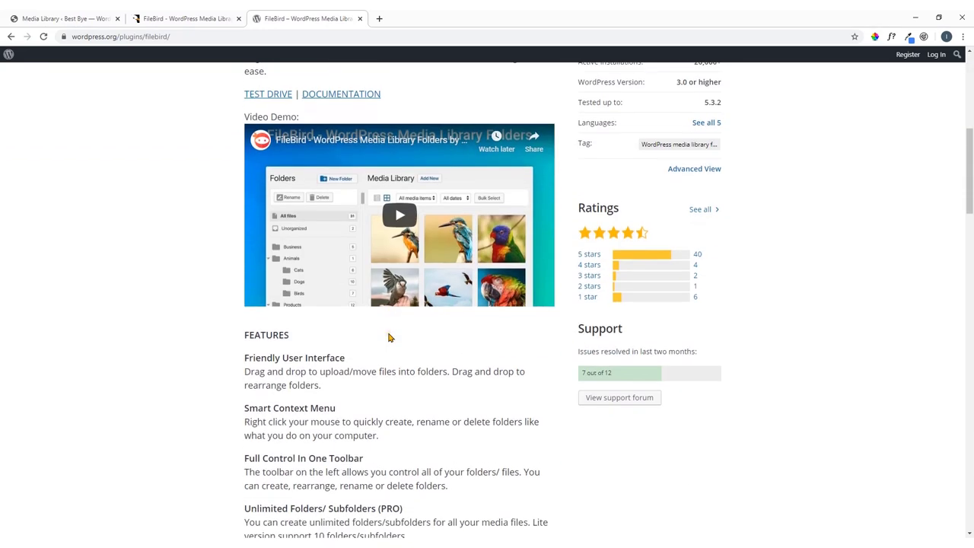
{"action": "scroll", "coordinate": [387, 337], "scroll_direction": "down", "scroll_amount": 2}
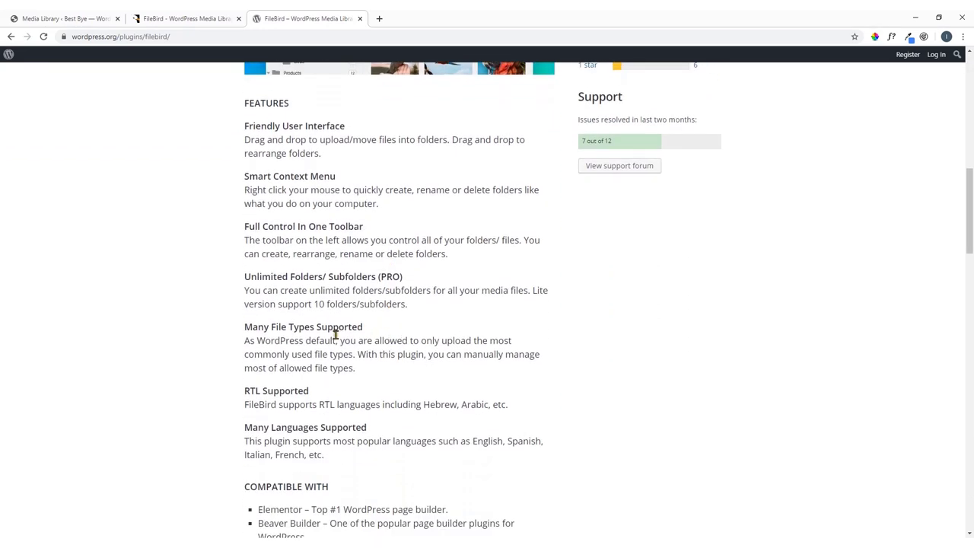
{"action": "left_click_drag", "start_coordinate": [316, 305], "coordinate": [409, 312]}
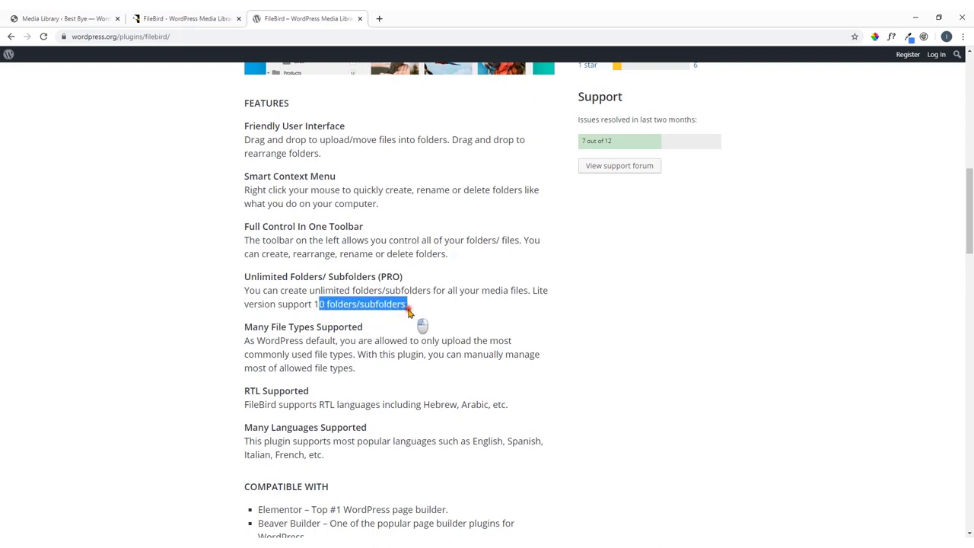
{"action": "left_click", "coordinate": [409, 312]}
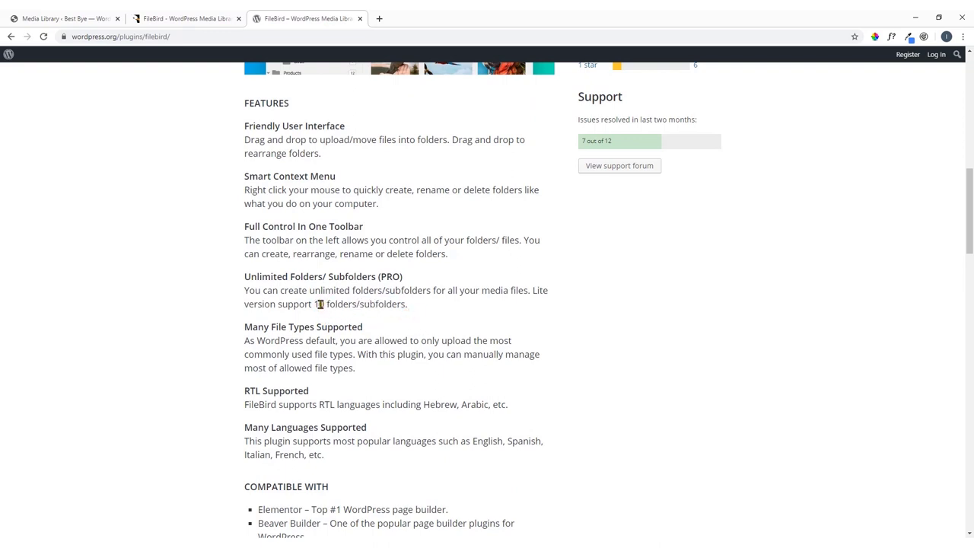
{"action": "left_click_drag", "start_coordinate": [313, 304], "coordinate": [416, 312]}
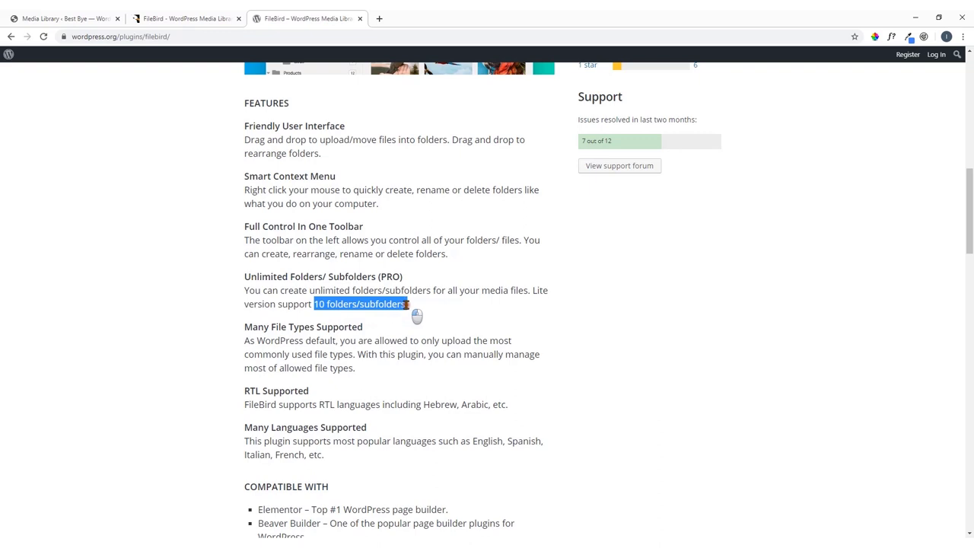
Select the full FileBird title on CodeCanyon, then go back to the Media Library
{"action": "left_click", "coordinate": [200, 19]}
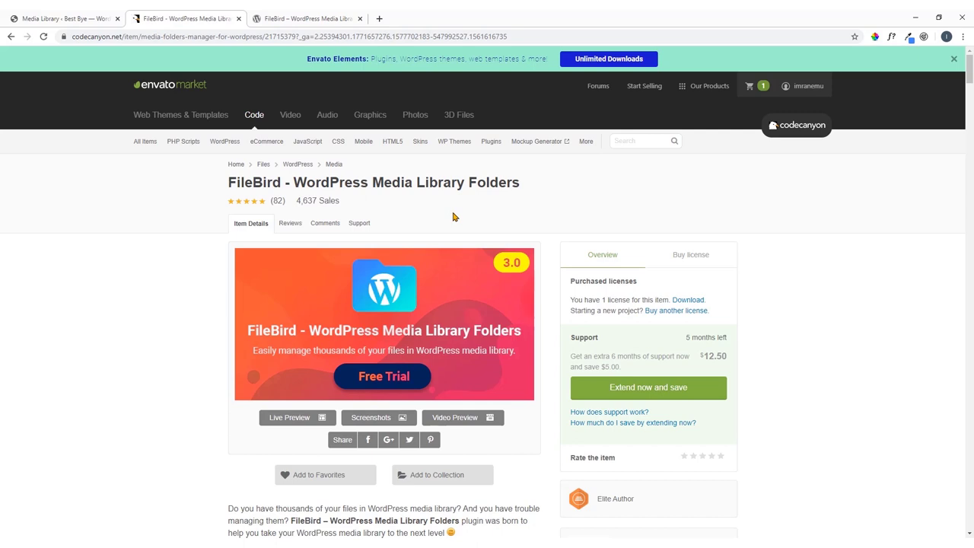
{"action": "left_click_drag", "start_coordinate": [521, 186], "coordinate": [229, 185]}
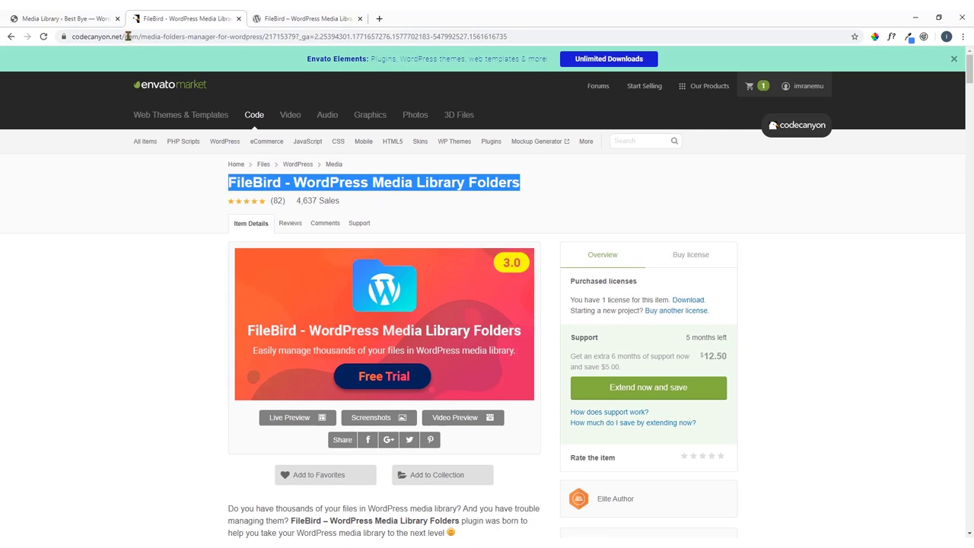
{"action": "left_click", "coordinate": [105, 19]}
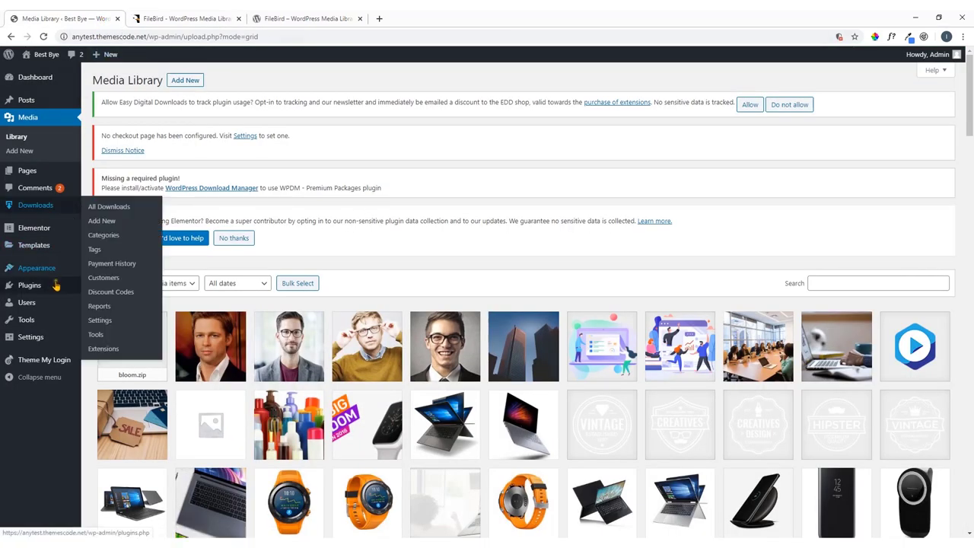
Choose codecanyon-pXnq2qGZ-media-folders-manager-for-wordpress.zip from the Plugin folder for upload
{"action": "mouse_move", "coordinate": [31, 285]}
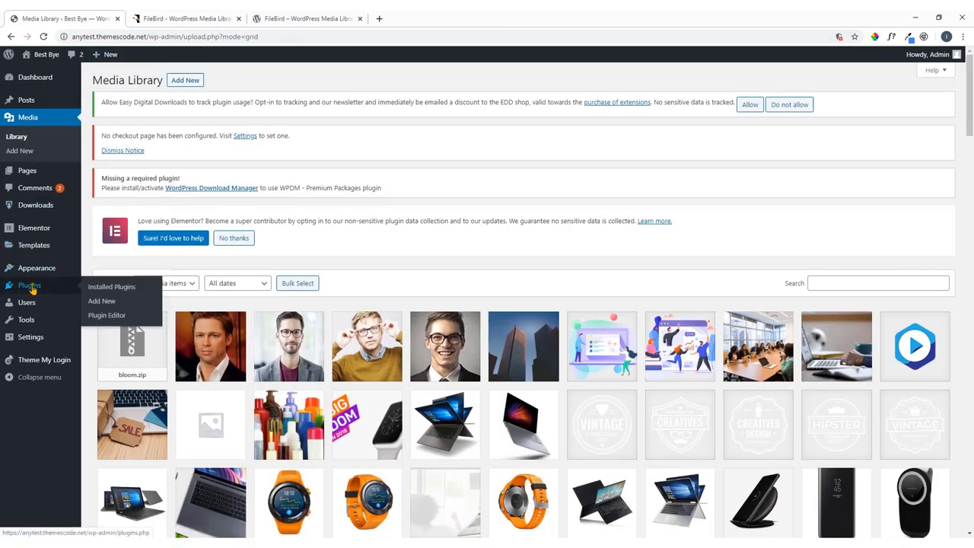
{"action": "left_click", "coordinate": [92, 299]}
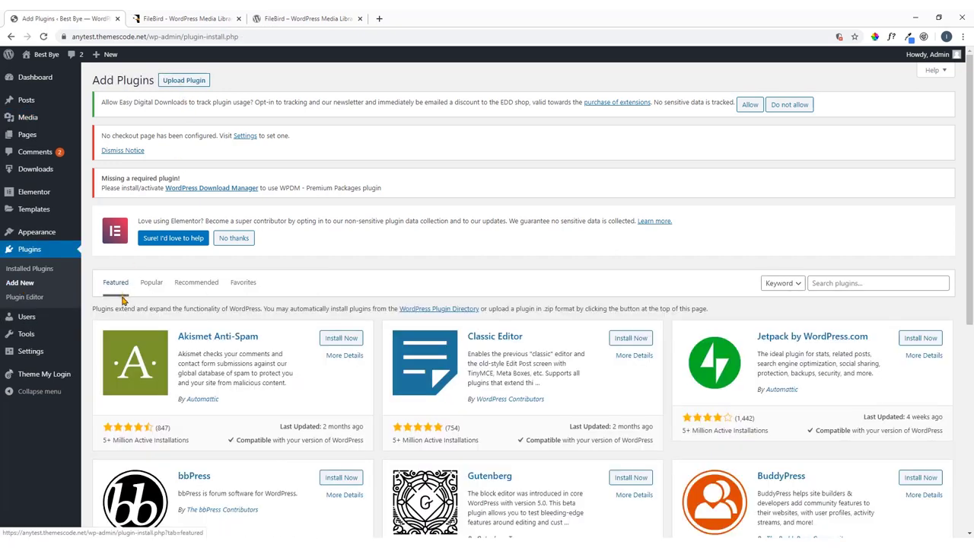
{"action": "left_click", "coordinate": [189, 82]}
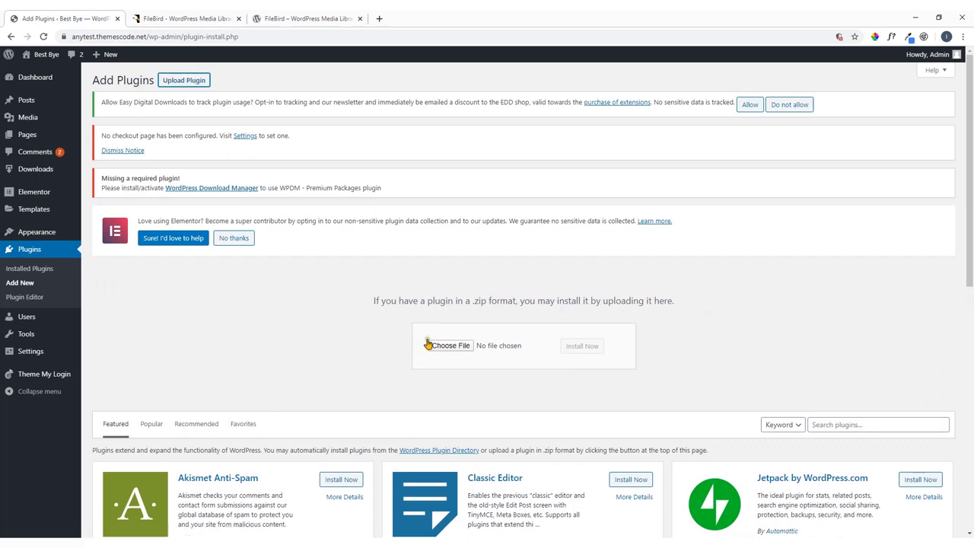
{"action": "left_click", "coordinate": [450, 347]}
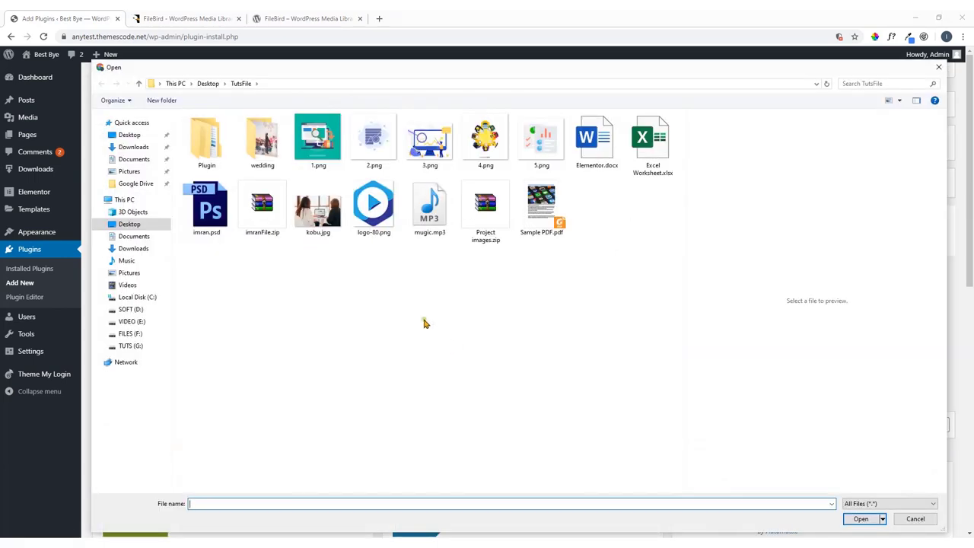
{"action": "double_click", "coordinate": [197, 142]}
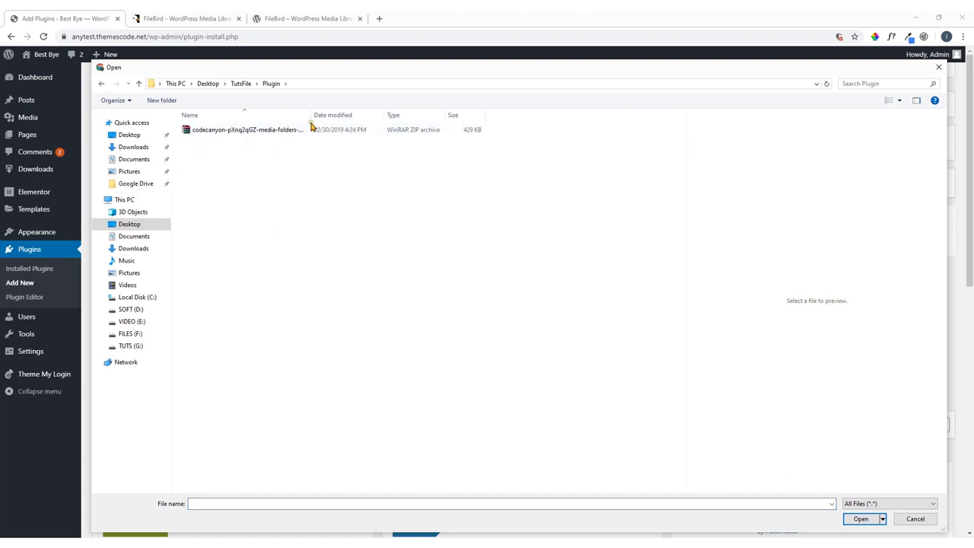
{"action": "left_click_drag", "start_coordinate": [312, 115], "coordinate": [517, 144]}
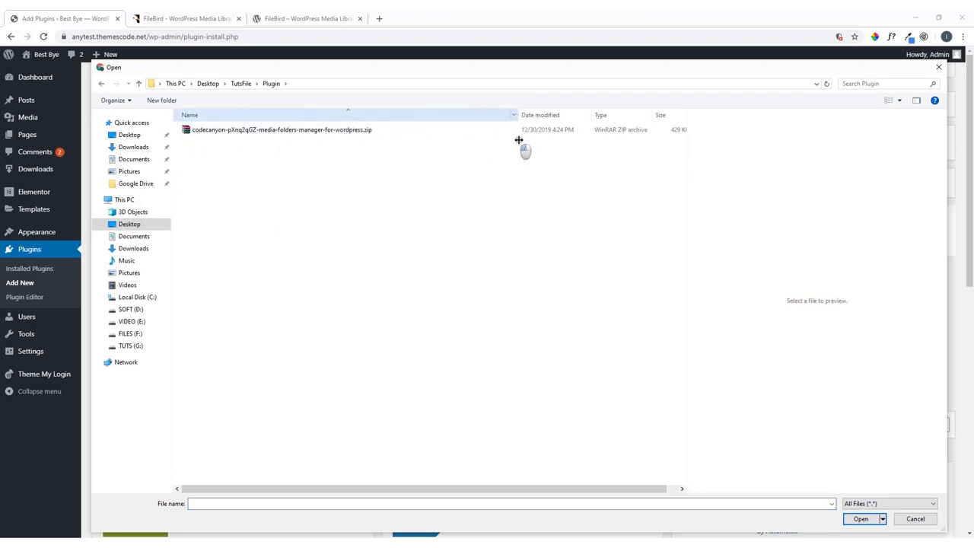
{"action": "double_click", "coordinate": [354, 132]}
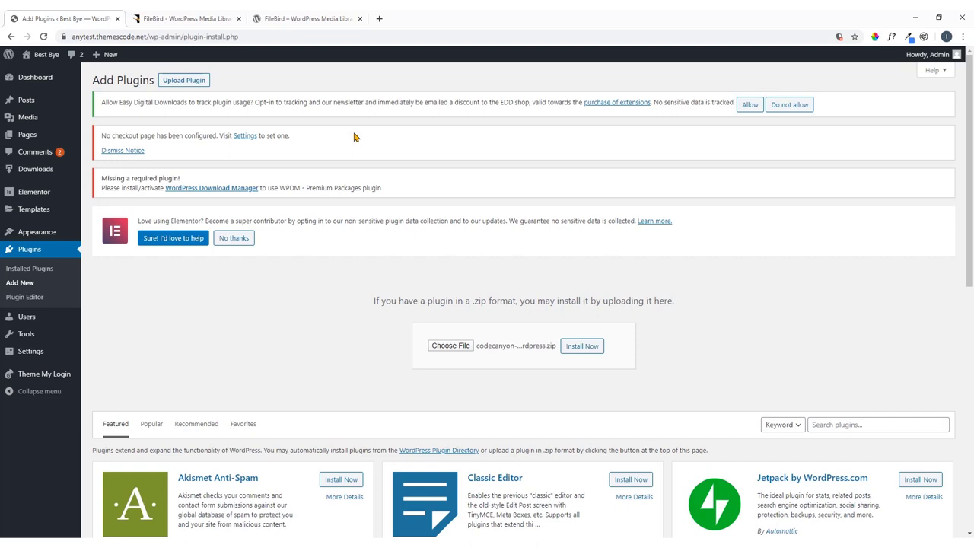
Install the chosen FileBird zip from the Add Plugins page
{"action": "left_click", "coordinate": [206, 19]}
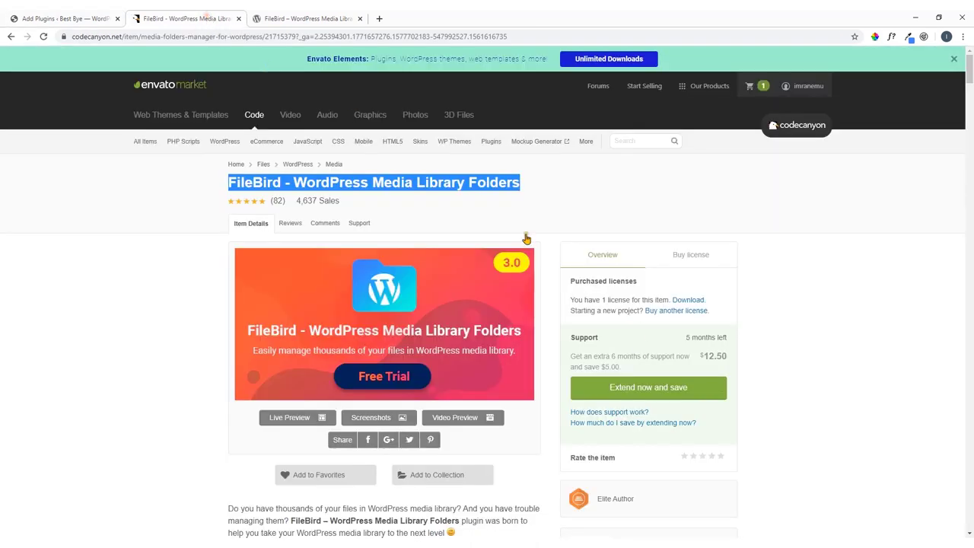
{"action": "left_click", "coordinate": [773, 397]}
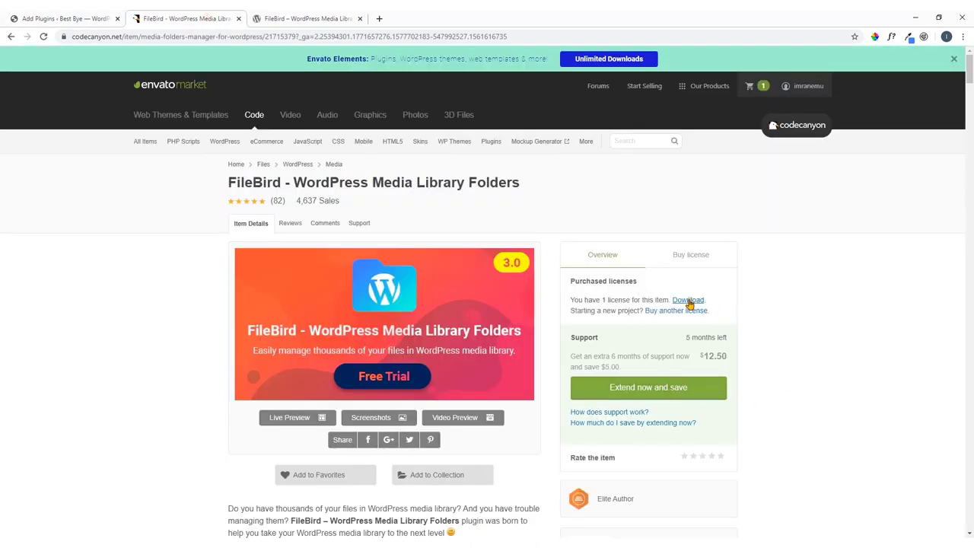
{"action": "left_click", "coordinate": [80, 16]}
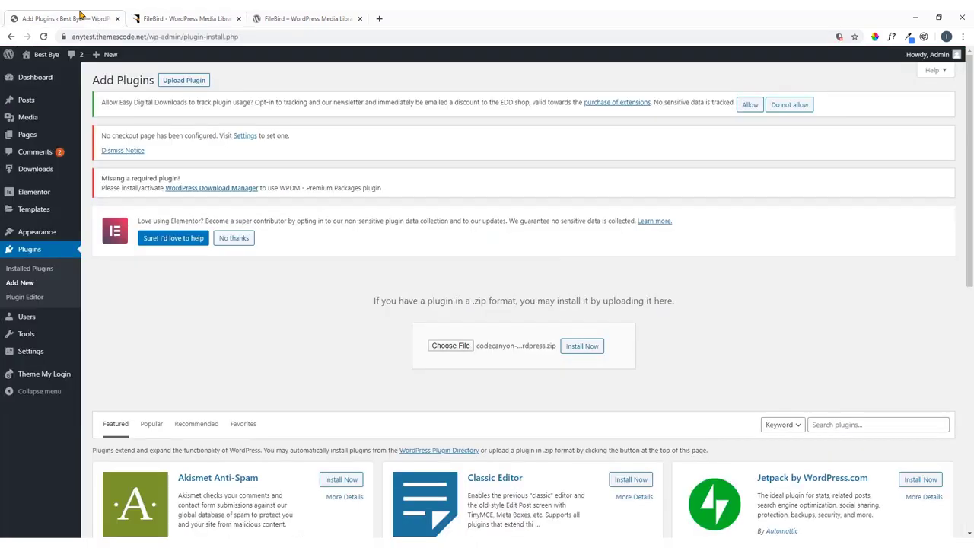
{"action": "left_click", "coordinate": [583, 349]}
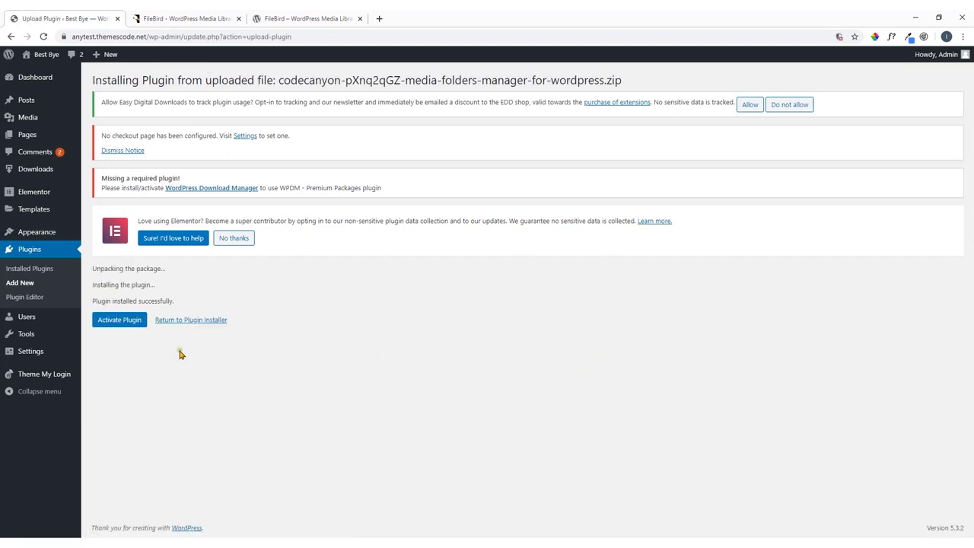
Activate FileBird, open the Media Library, and start a new folder in the Folders panel
{"action": "left_click", "coordinate": [124, 327]}
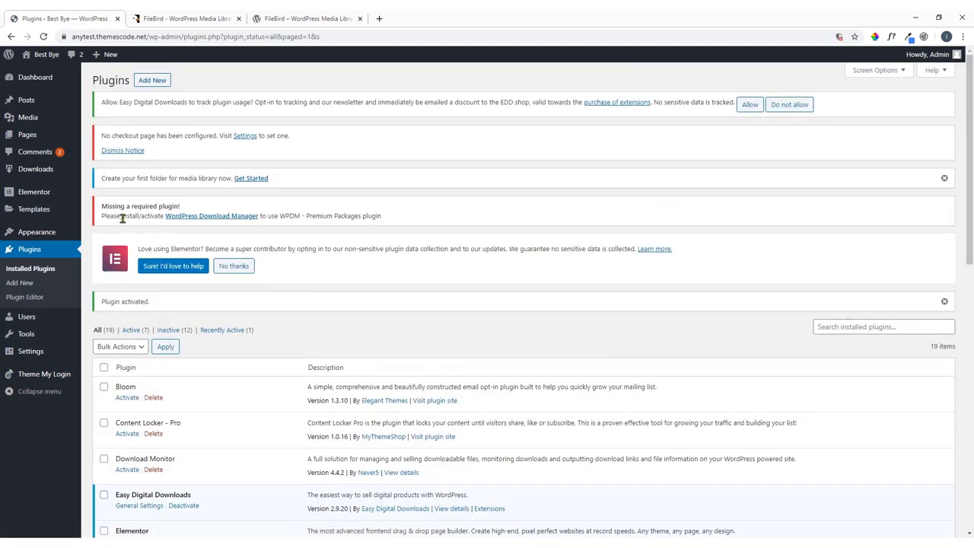
{"action": "mouse_move", "coordinate": [57, 122]}
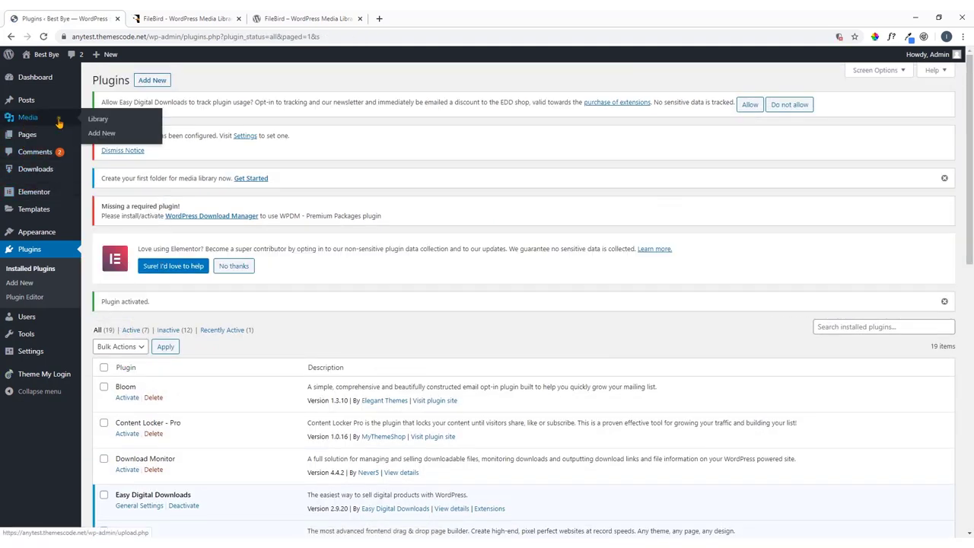
{"action": "left_click", "coordinate": [105, 122]}
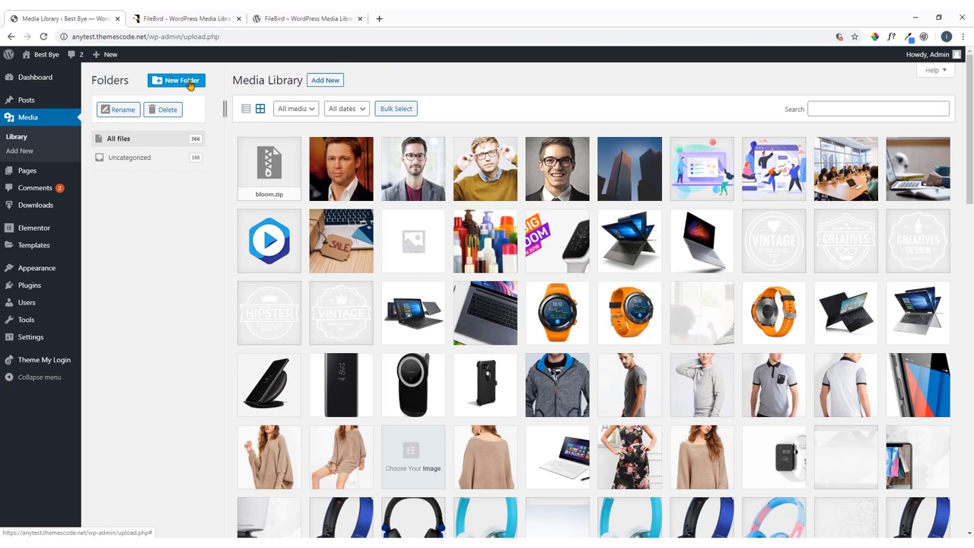
{"action": "left_click", "coordinate": [206, 17]}
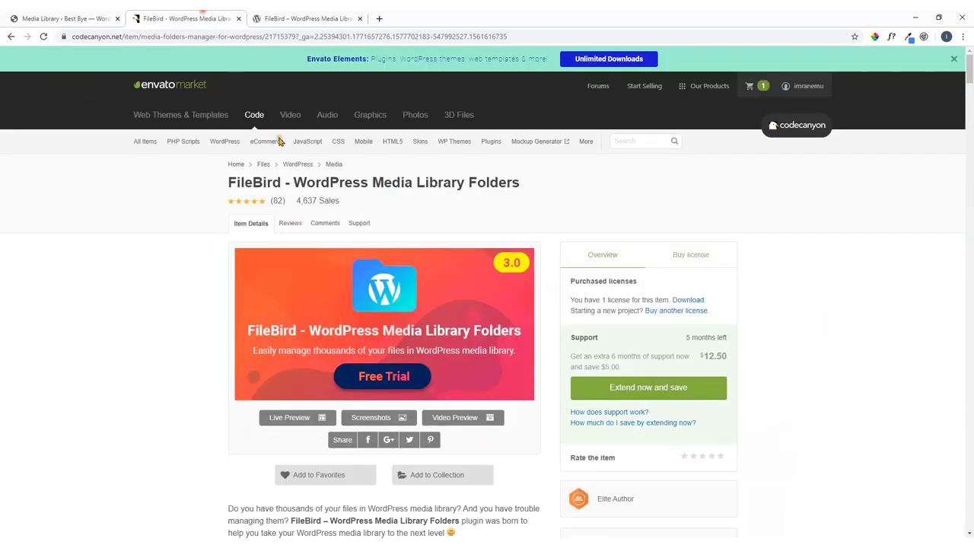
{"action": "left_click", "coordinate": [92, 19]}
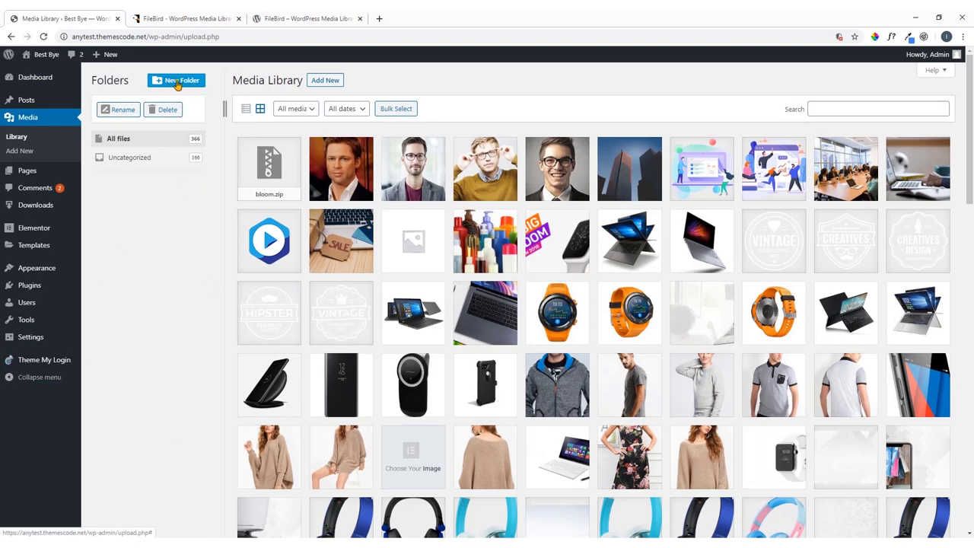
{"action": "left_click", "coordinate": [188, 84]}
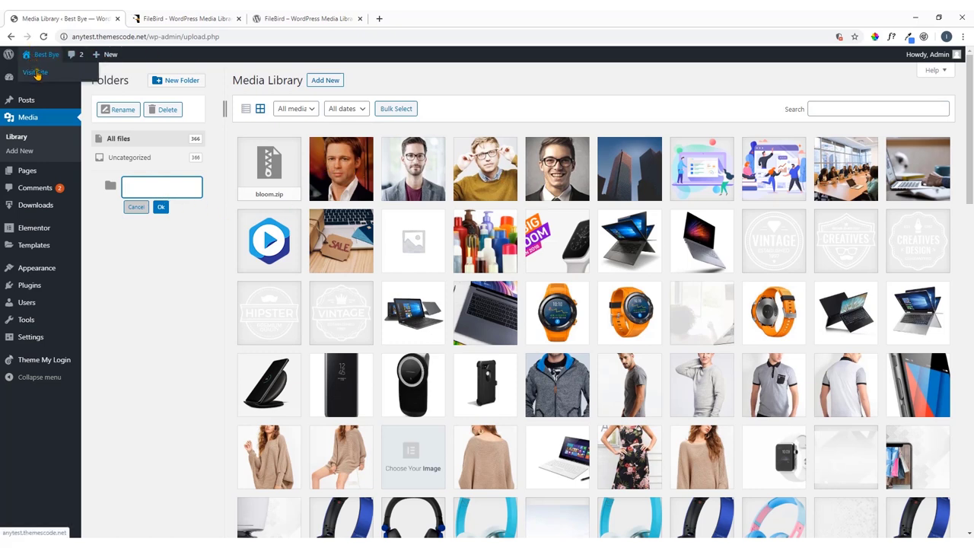
Open the live site in a new tab and copy TEAM from its Meet Our Team heading
{"action": "right_click", "coordinate": [36, 74]}
{"action": "left_click", "coordinate": [53, 79]}
{"action": "left_click", "coordinate": [202, 15]}
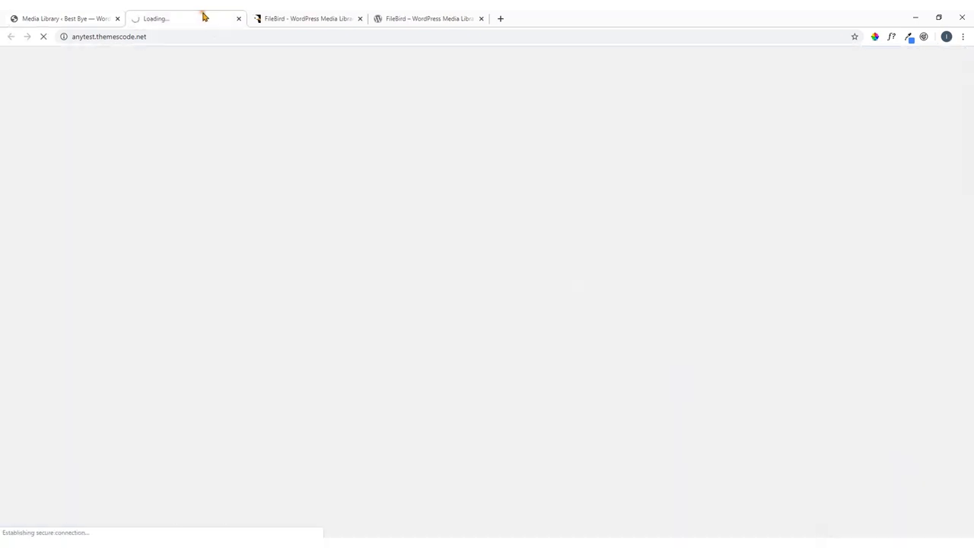
{"action": "scroll", "coordinate": [373, 310], "scroll_direction": "down", "scroll_amount": 5}
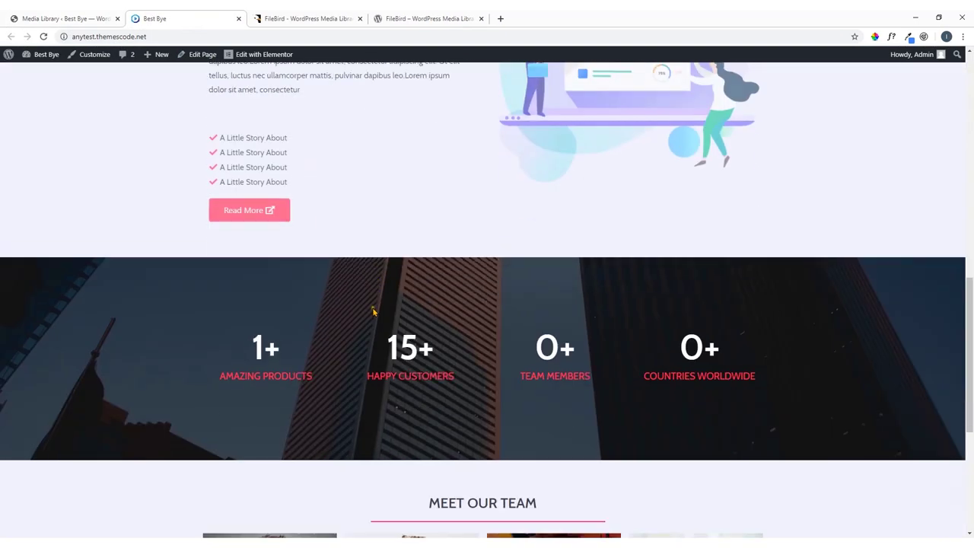
{"action": "scroll", "coordinate": [373, 311], "scroll_direction": "down", "scroll_amount": 4}
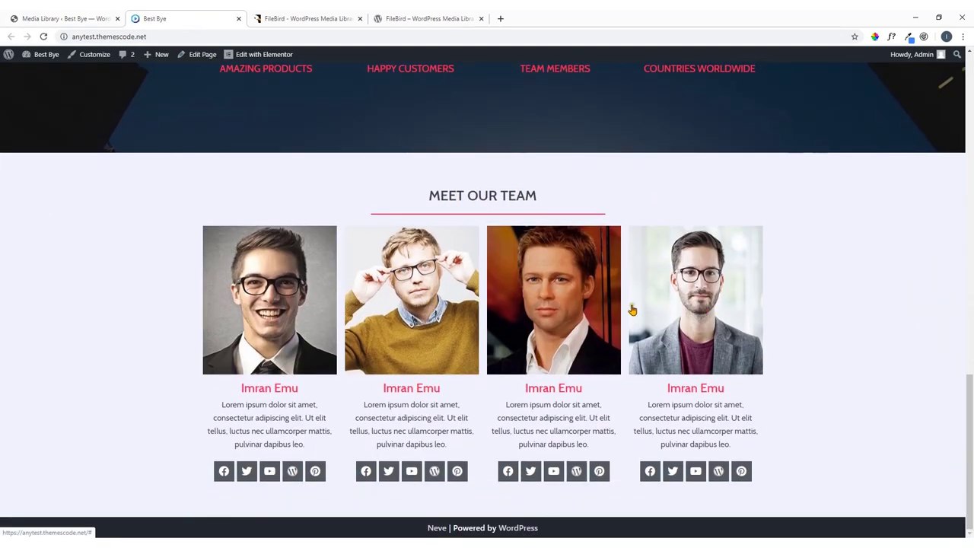
{"action": "double_click", "coordinate": [520, 197]}
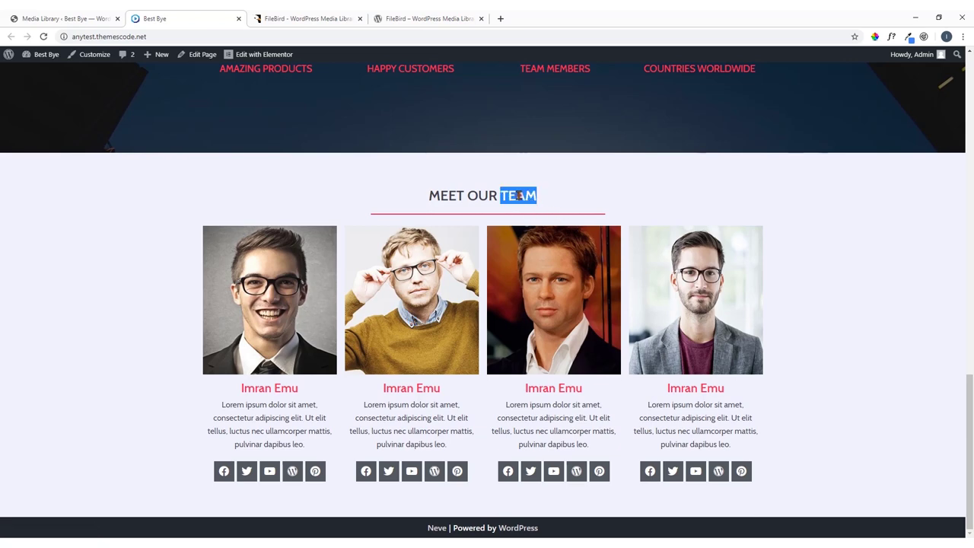
{"action": "right_click", "coordinate": [520, 197]}
{"action": "left_click", "coordinate": [528, 203]}
Create a media folder named TEAM using the copied word
{"action": "left_click", "coordinate": [88, 17]}
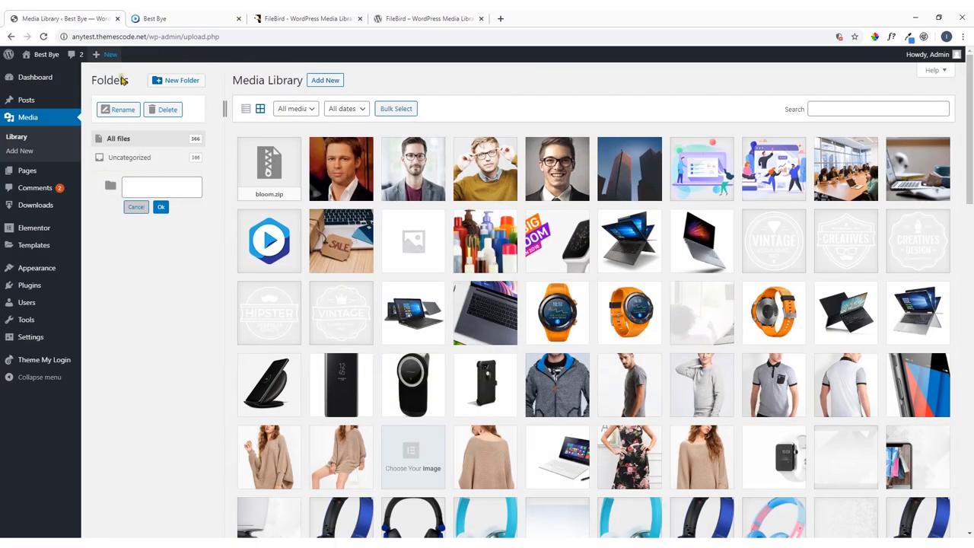
{"action": "left_click", "coordinate": [147, 187]}
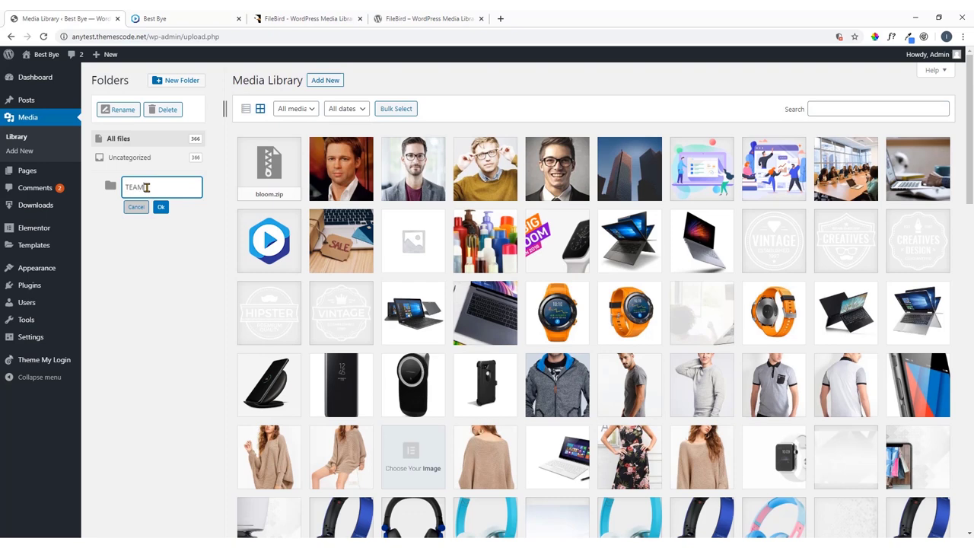
{"action": "left_click", "coordinate": [162, 207]}
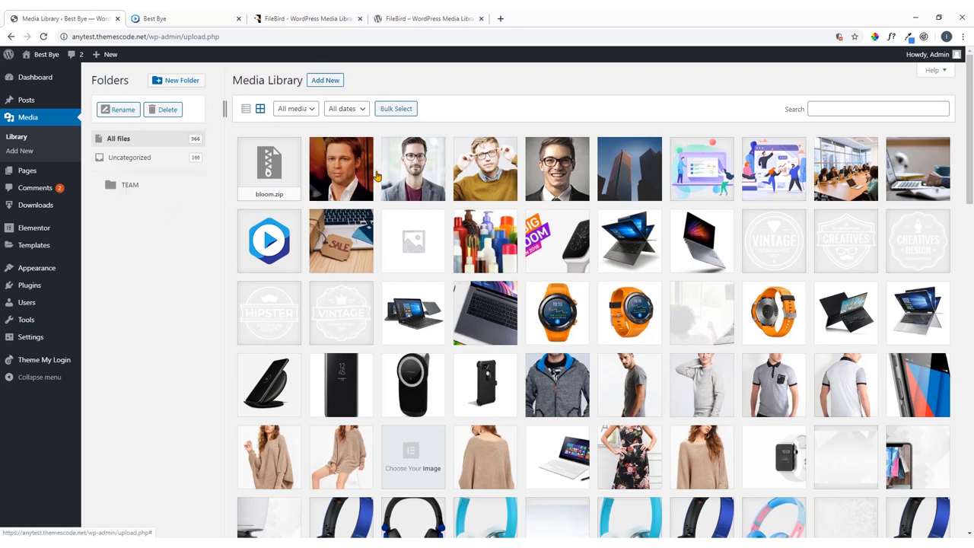
Bulk-select the four portrait photos and move them into the TEAM folder
{"action": "left_click", "coordinate": [396, 108]}
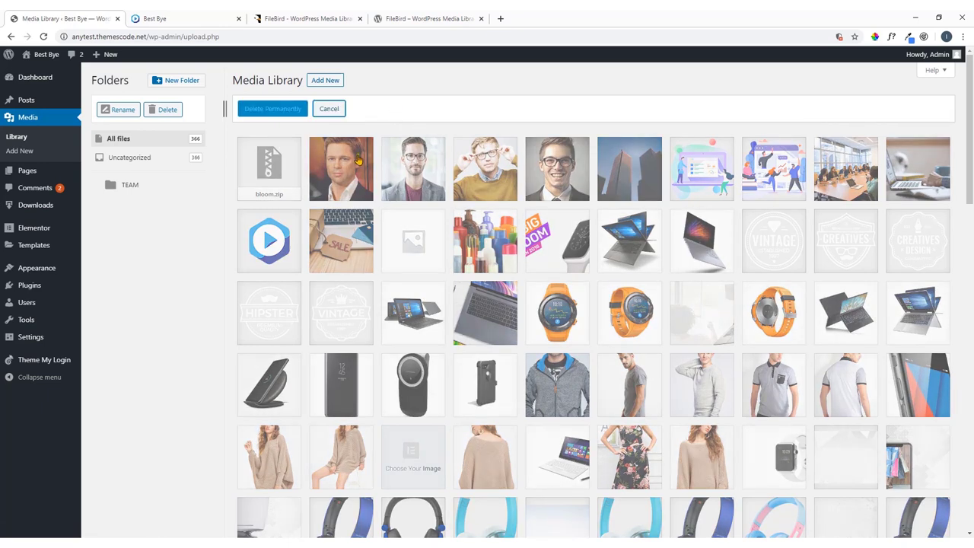
{"action": "left_click", "coordinate": [360, 159]}
{"action": "left_click", "coordinate": [405, 167]}
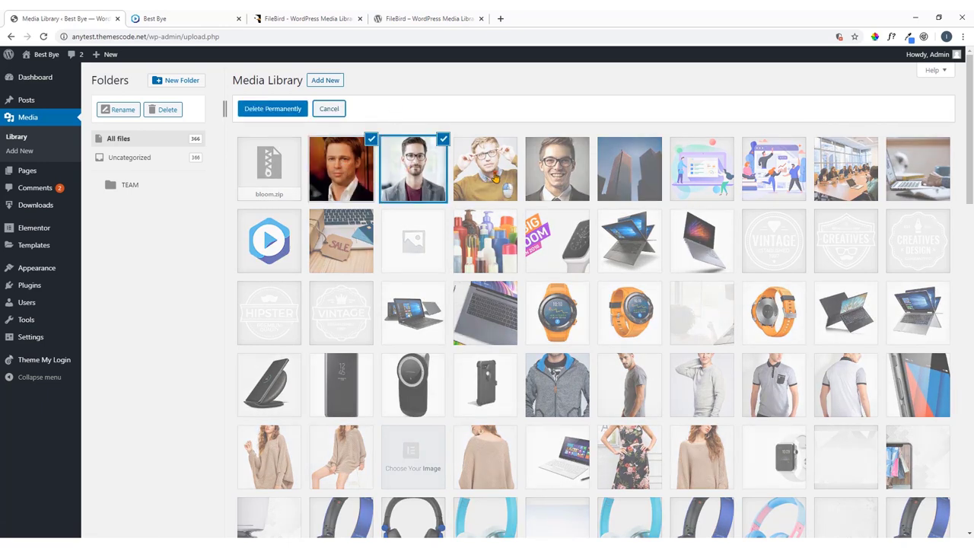
{"action": "left_click", "coordinate": [495, 177]}
{"action": "left_click", "coordinate": [563, 180]}
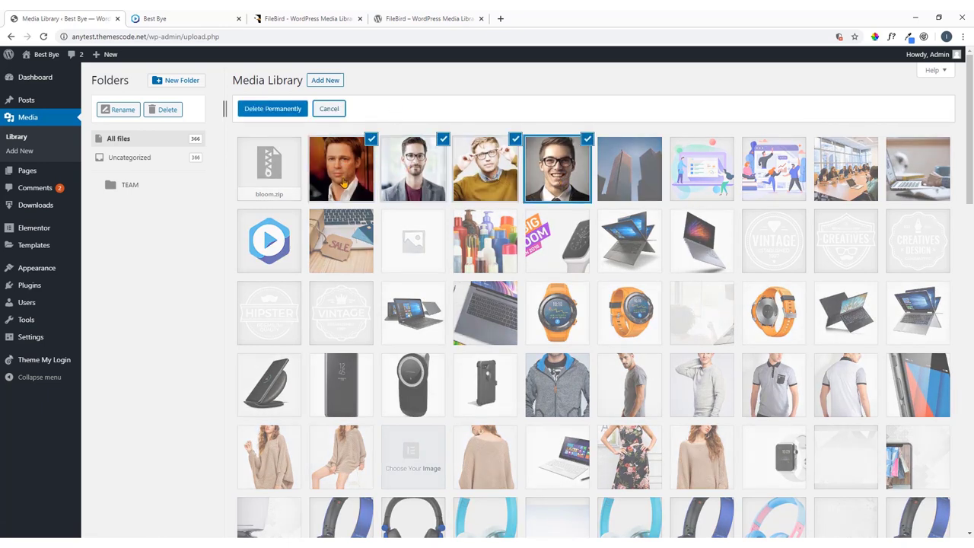
{"action": "left_click_drag", "start_coordinate": [343, 182], "coordinate": [130, 188]}
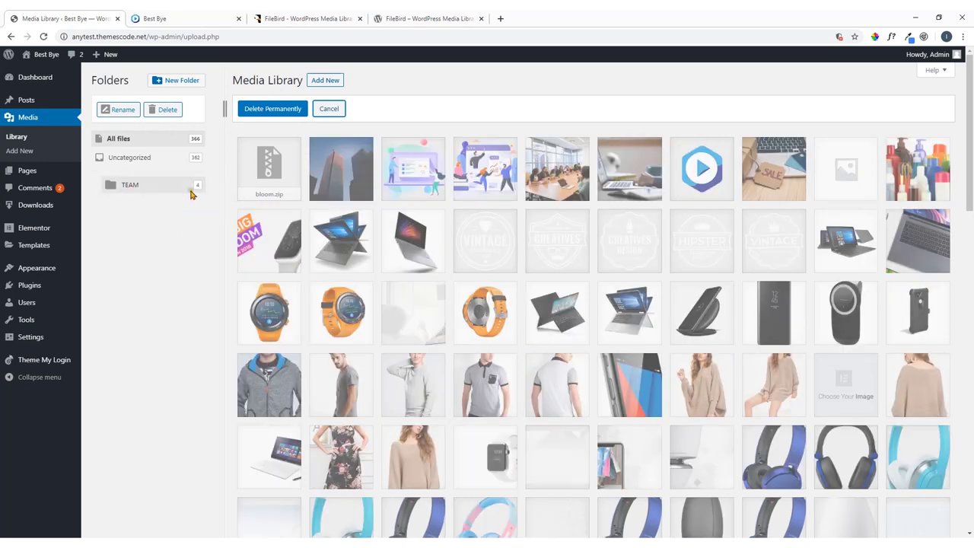
{"action": "left_click", "coordinate": [332, 113]}
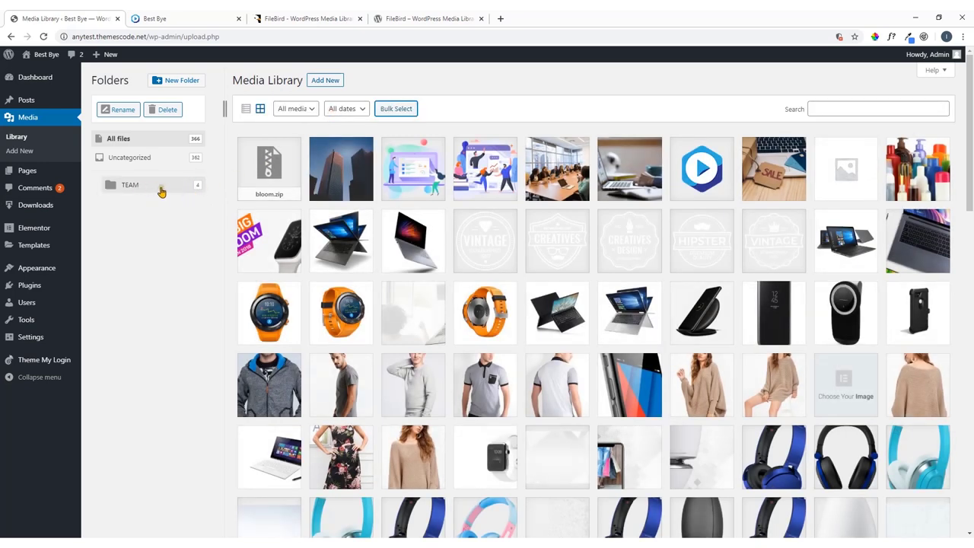
{"action": "left_click", "coordinate": [158, 144]}
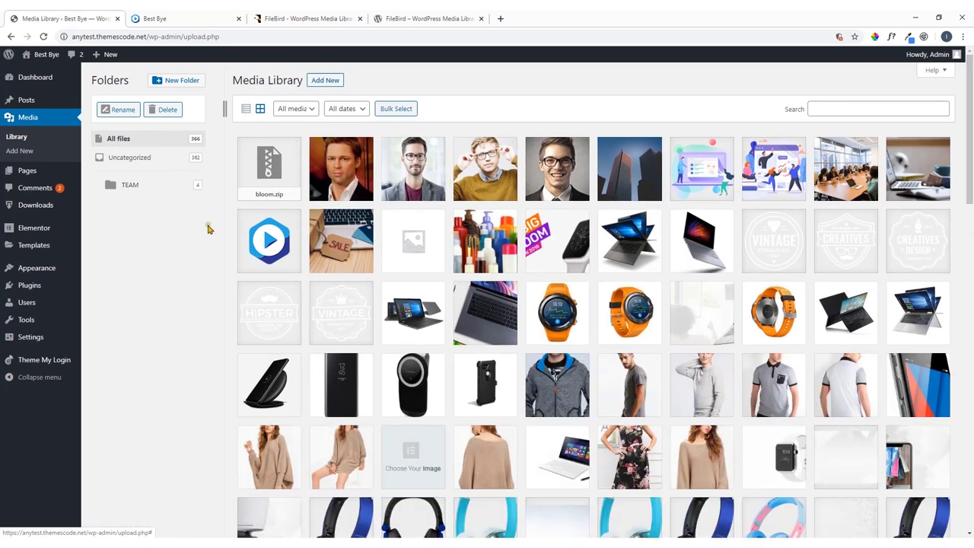
Inside the TEAM folder, create subfolders named Team B and Team C
{"action": "left_click", "coordinate": [136, 188]}
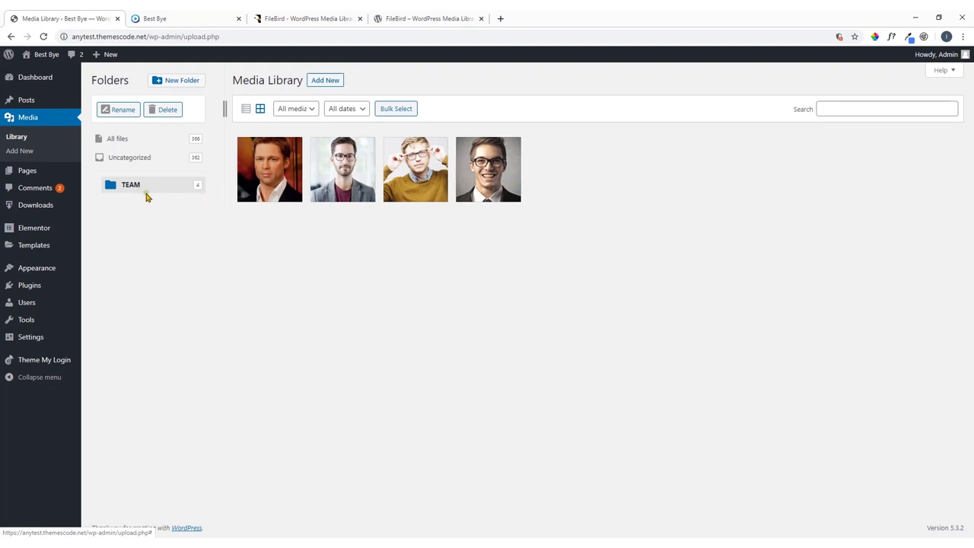
{"action": "left_click", "coordinate": [178, 82]}
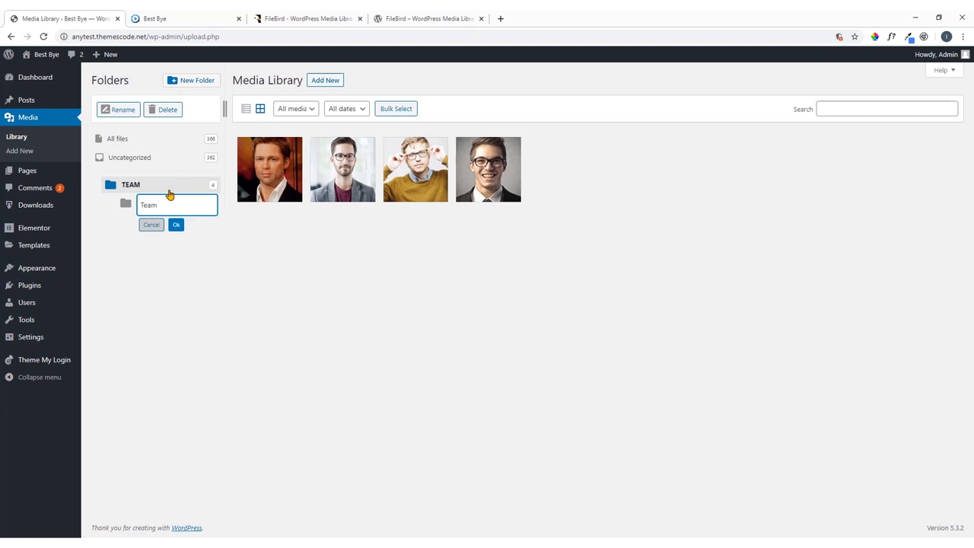
{"action": "type", "text": "Team B"}
{"action": "left_click", "coordinate": [176, 224]}
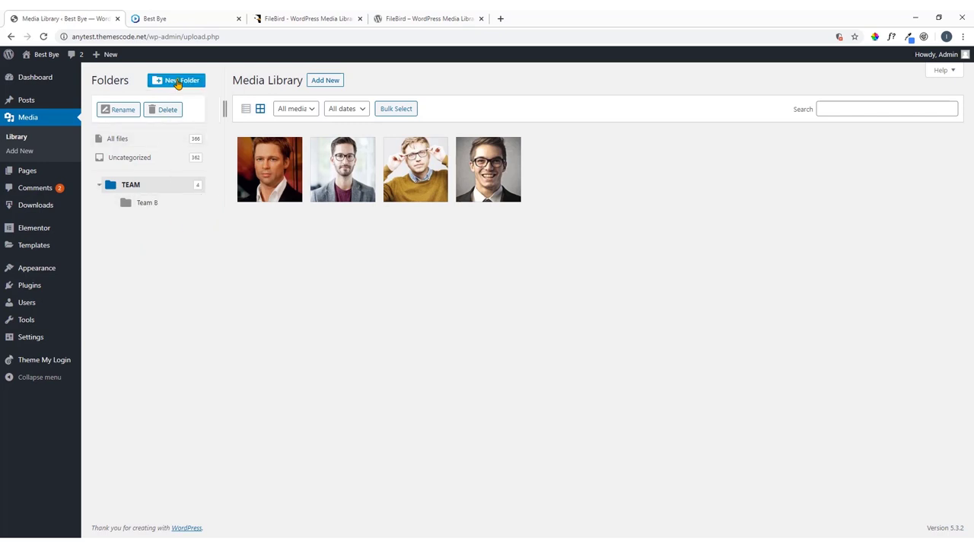
{"action": "left_click", "coordinate": [177, 82]}
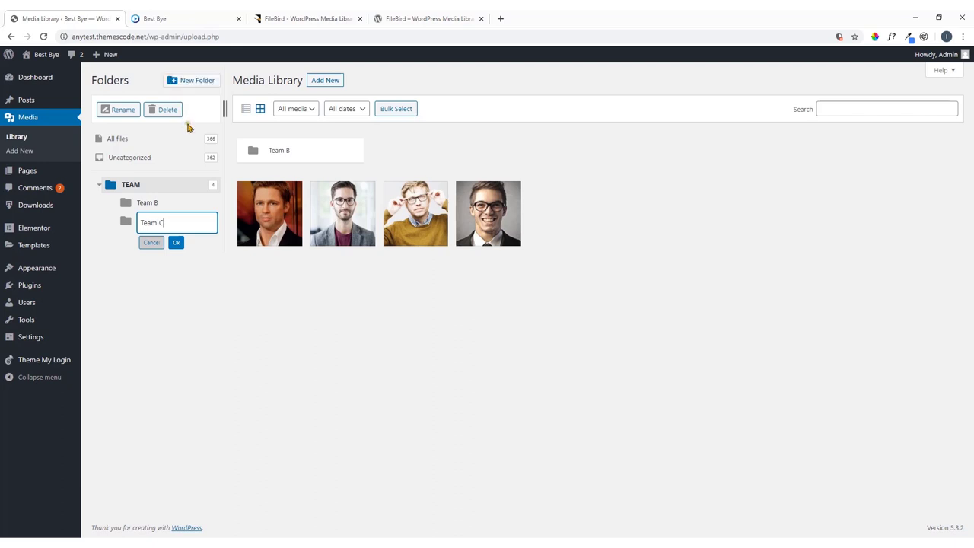
{"action": "left_click", "coordinate": [176, 242]}
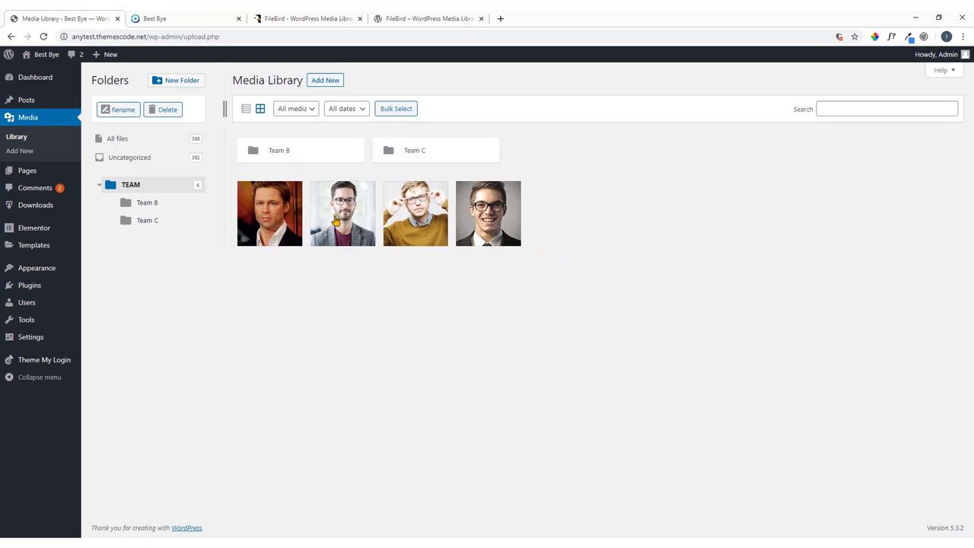
Move two portraits into Team B and one portrait into Team C
{"action": "left_click_drag", "start_coordinate": [343, 225], "coordinate": [297, 152]}
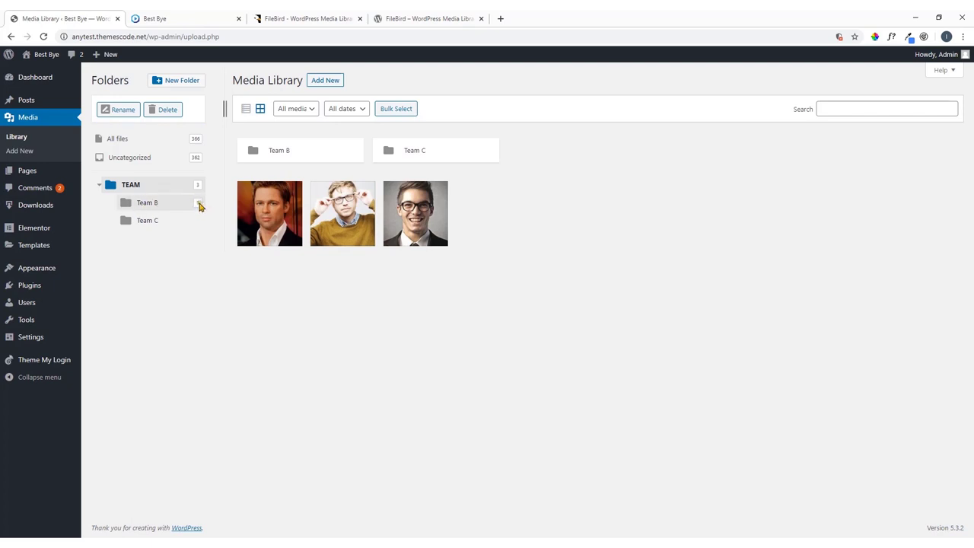
{"action": "left_click_drag", "start_coordinate": [269, 224], "coordinate": [304, 157]}
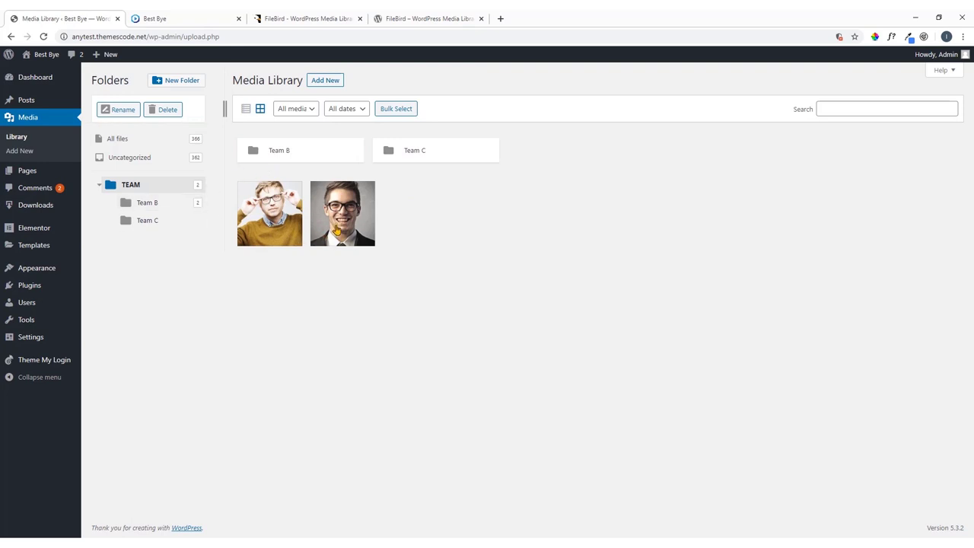
{"action": "left_click_drag", "start_coordinate": [335, 230], "coordinate": [422, 152]}
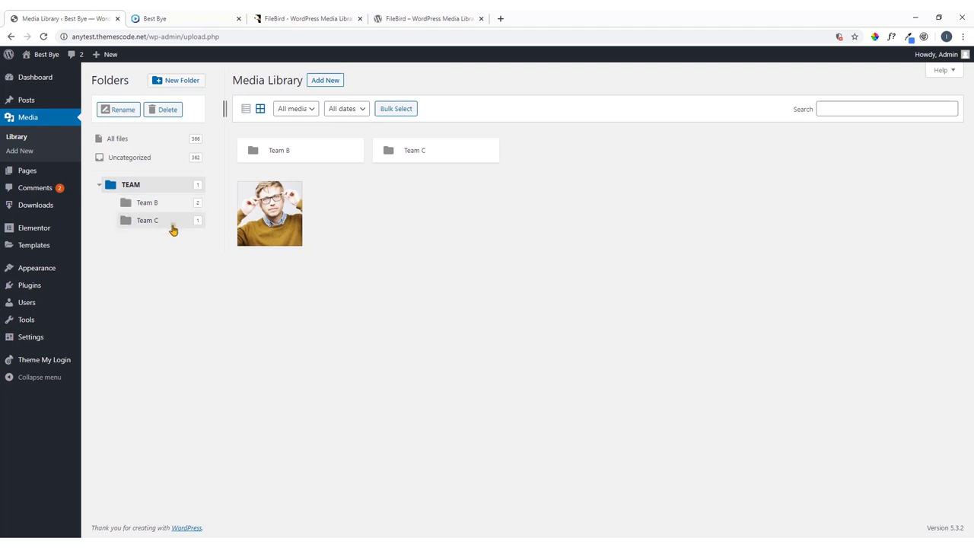
Create a new top-level media folder named Logo
{"action": "left_click", "coordinate": [144, 142]}
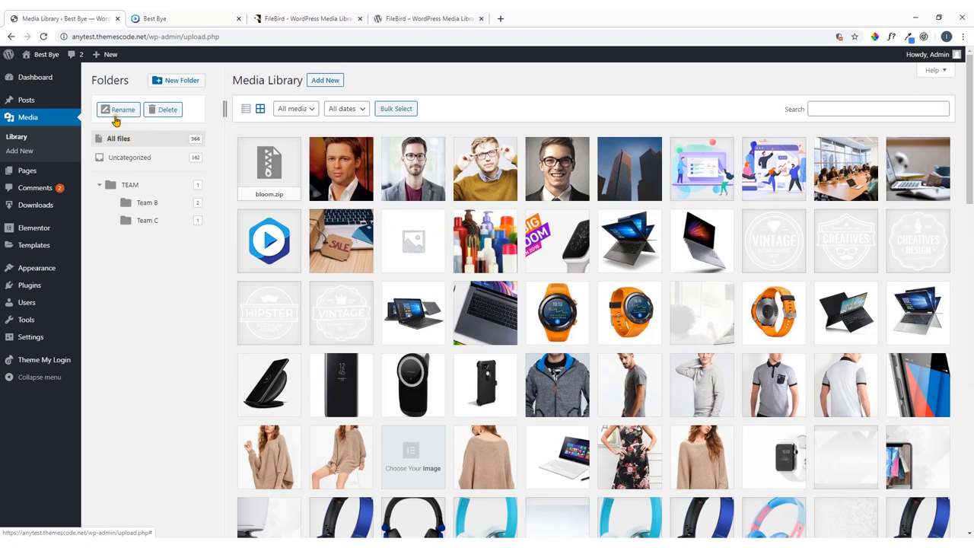
{"action": "left_click", "coordinate": [162, 83]}
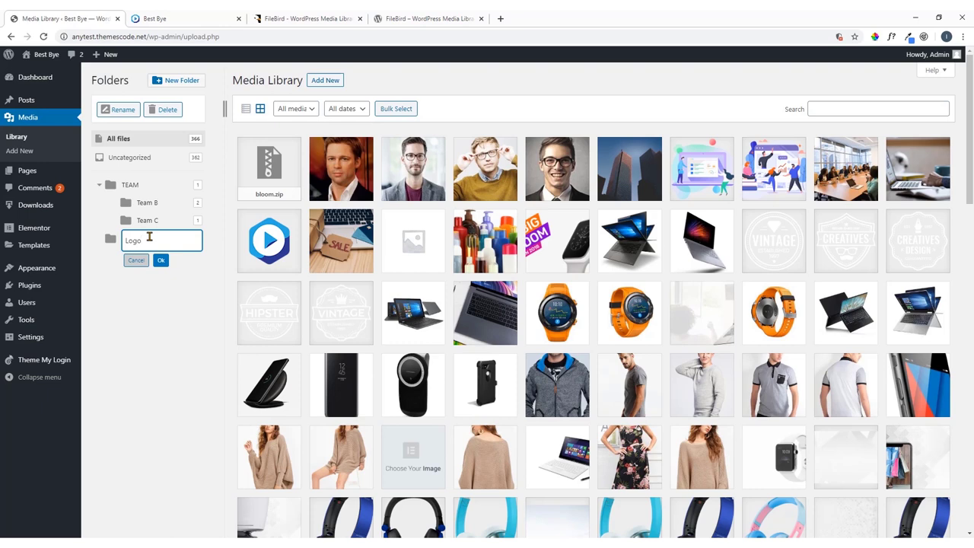
{"action": "left_click", "coordinate": [160, 261]}
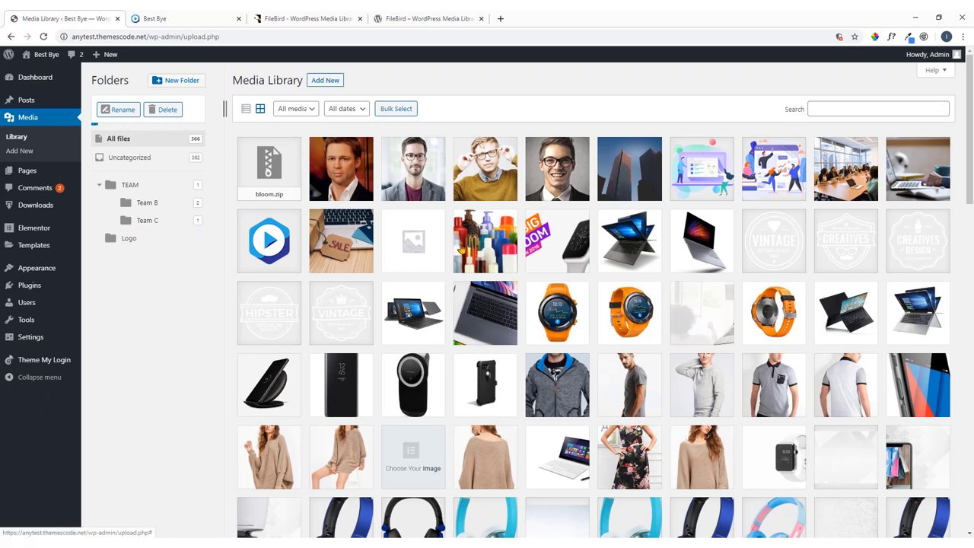
Move the play-icon image and one more image into the Logo folder
{"action": "left_click_drag", "start_coordinate": [272, 248], "coordinate": [119, 243]}
{"action": "scroll", "coordinate": [488, 371], "scroll_direction": "down", "scroll_amount": 6}
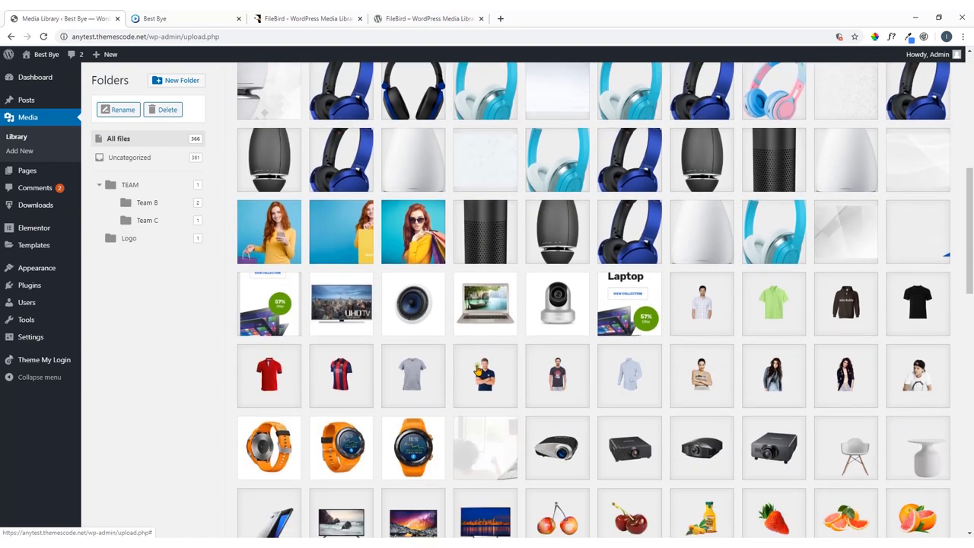
{"action": "scroll", "coordinate": [478, 370], "scroll_direction": "down", "scroll_amount": 4}
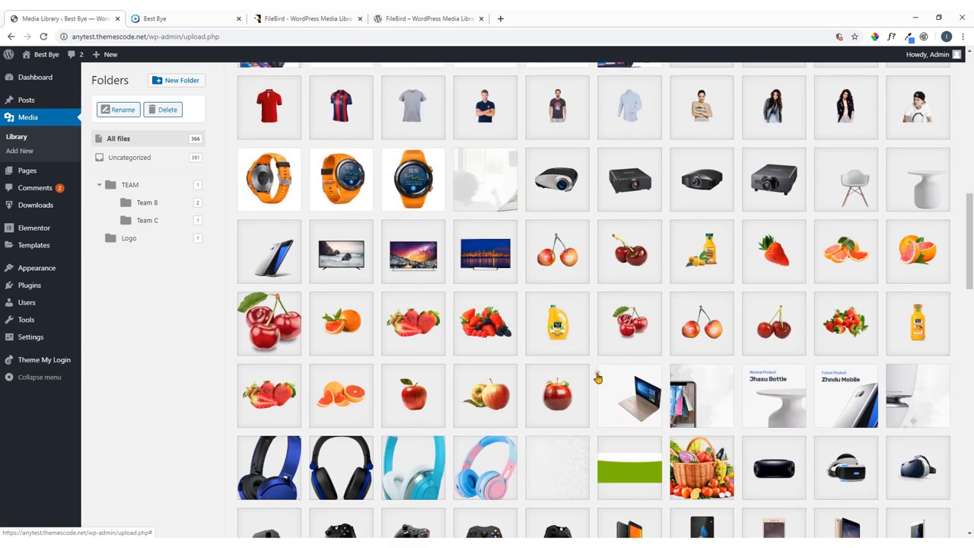
{"action": "scroll", "coordinate": [551, 378], "scroll_direction": "up", "scroll_amount": 5}
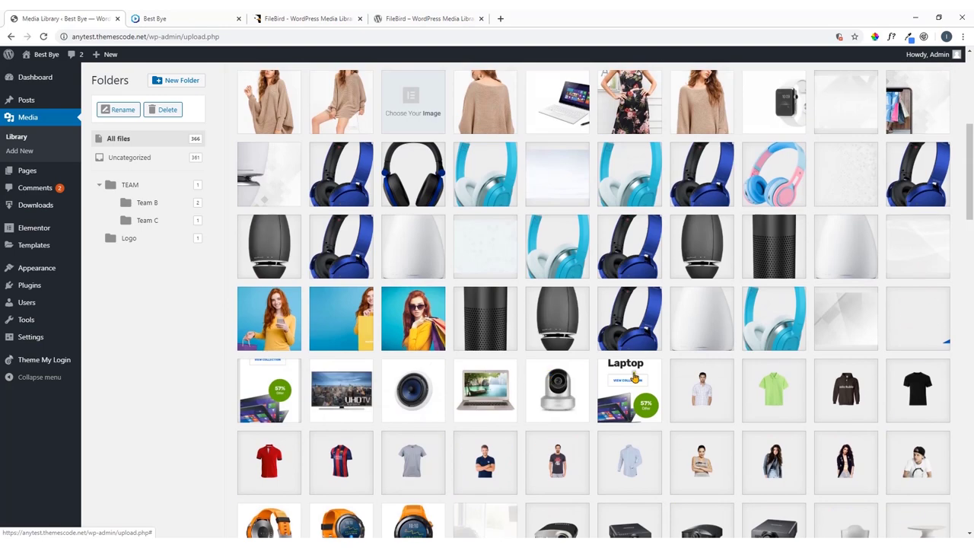
{"action": "scroll", "coordinate": [709, 394], "scroll_direction": "up", "scroll_amount": 3}
{"action": "left_click_drag", "start_coordinate": [709, 394], "coordinate": [154, 242]}
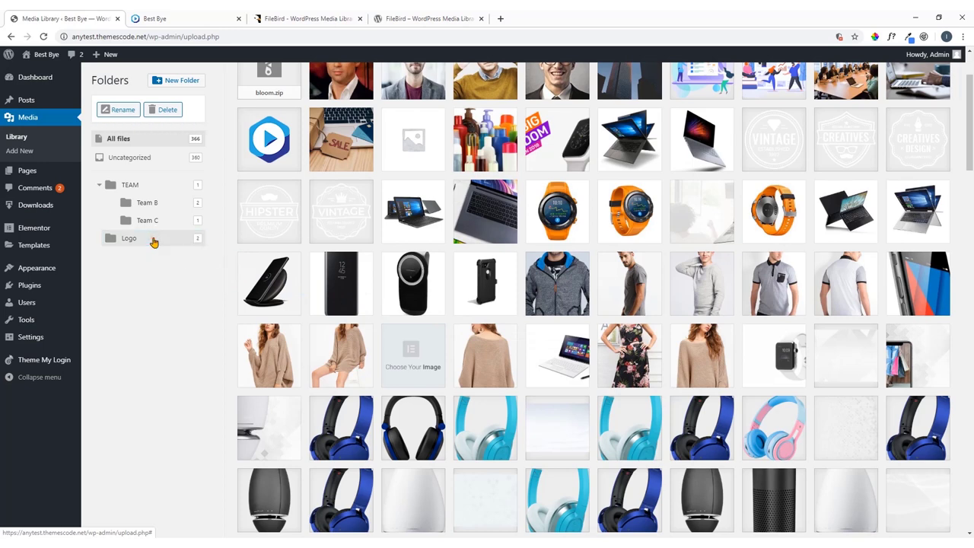
{"action": "scroll", "coordinate": [519, 355], "scroll_direction": "down", "scroll_amount": 2}
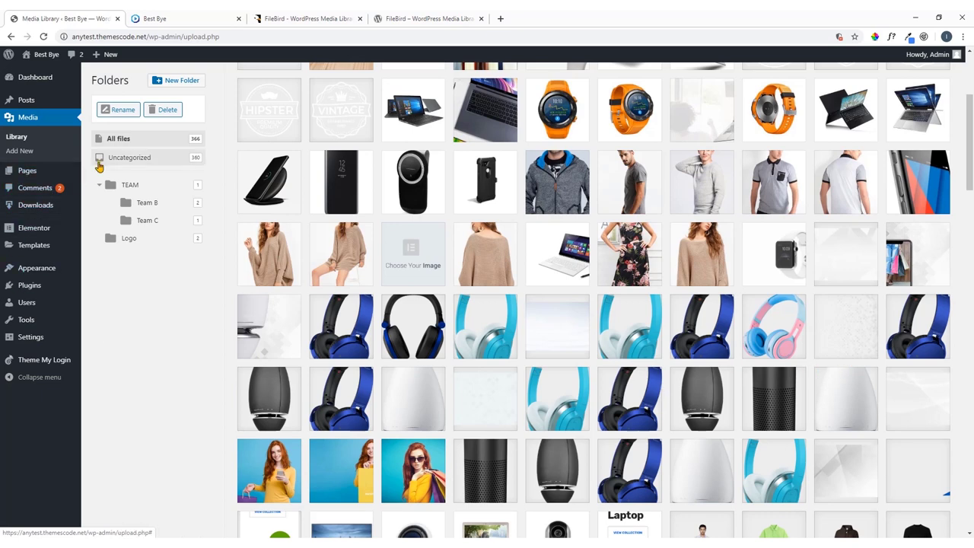
Add a HeadPhones folder, file two headphone images in it, and view its contents
{"action": "left_click", "coordinate": [172, 83]}
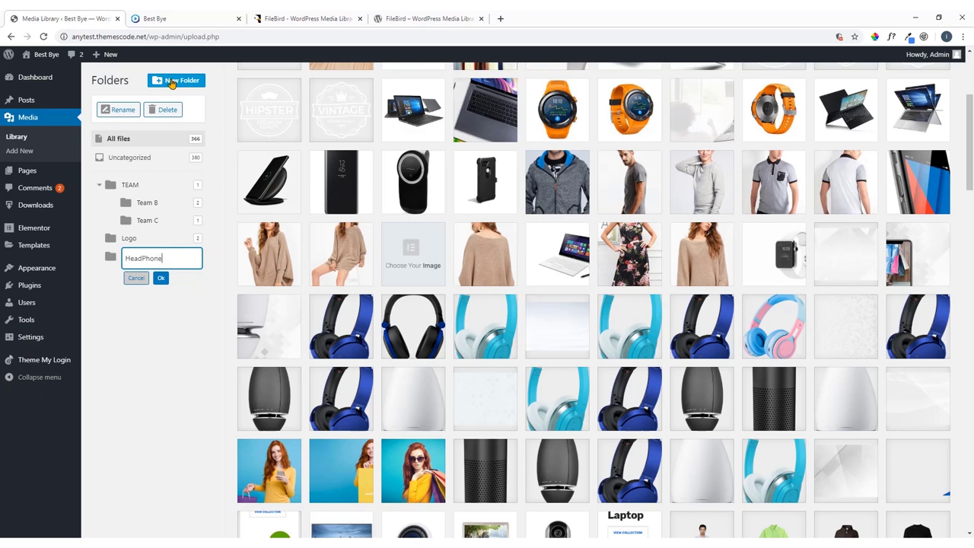
{"action": "left_click", "coordinate": [160, 278]}
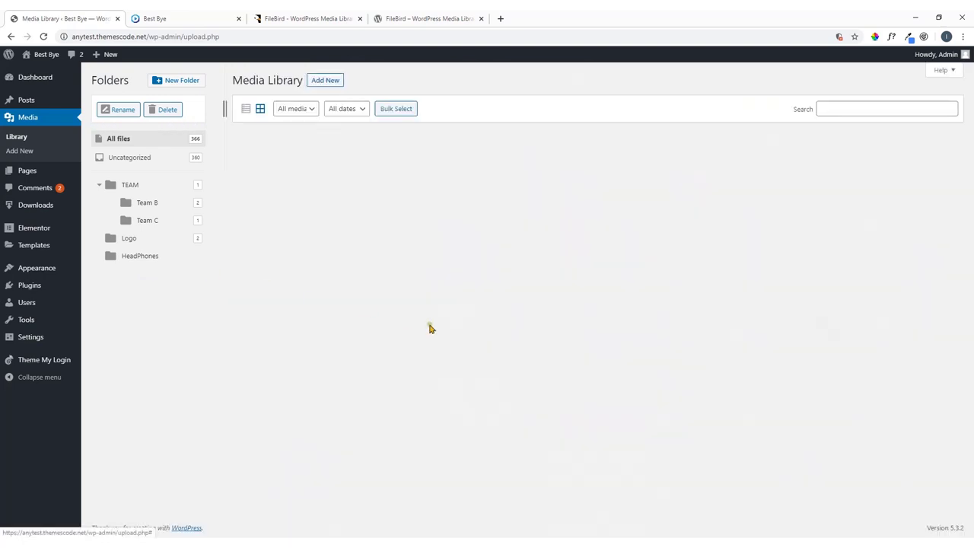
{"action": "scroll", "coordinate": [430, 329], "scroll_direction": "down", "scroll_amount": 2}
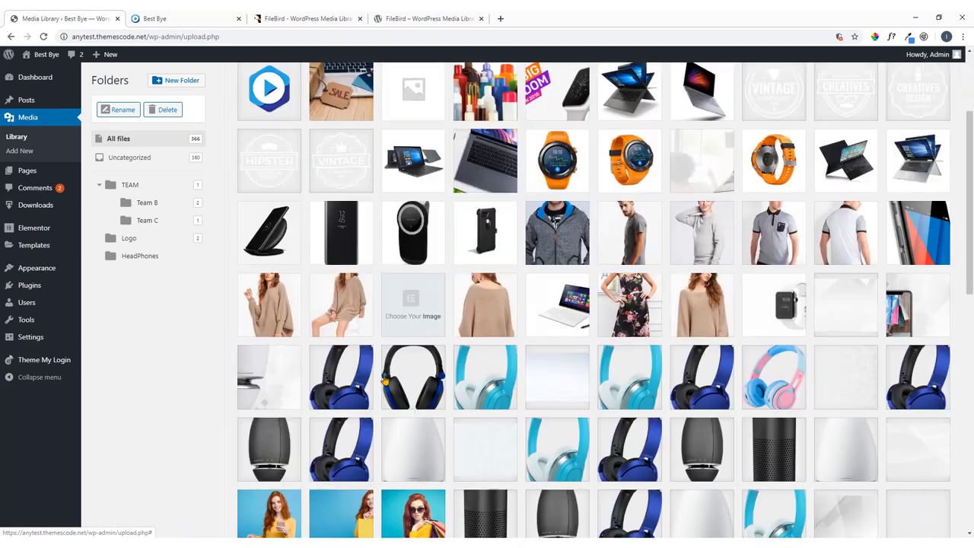
{"action": "left_click_drag", "start_coordinate": [343, 380], "coordinate": [152, 267]}
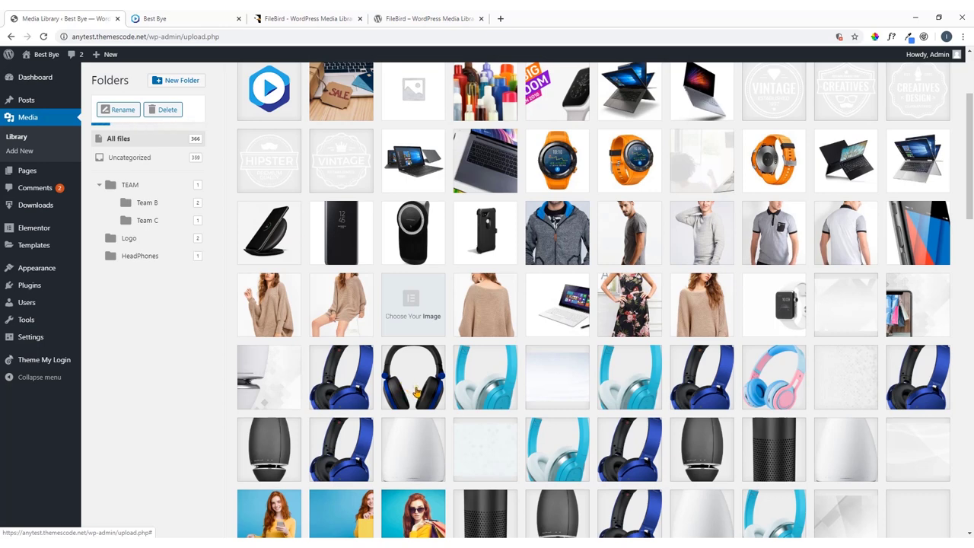
{"action": "left_click_drag", "start_coordinate": [415, 392], "coordinate": [141, 259]}
{"action": "left_click", "coordinate": [148, 260]}
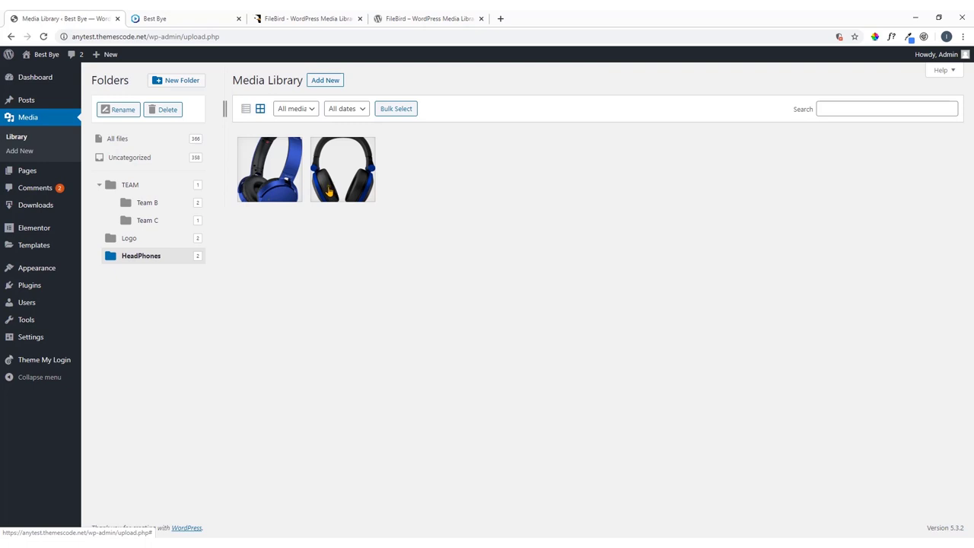
Delete the Logo folder, returning its two files to Uncategorized, then open TEAM's Team B and Team C subfolders
{"action": "left_click", "coordinate": [131, 240]}
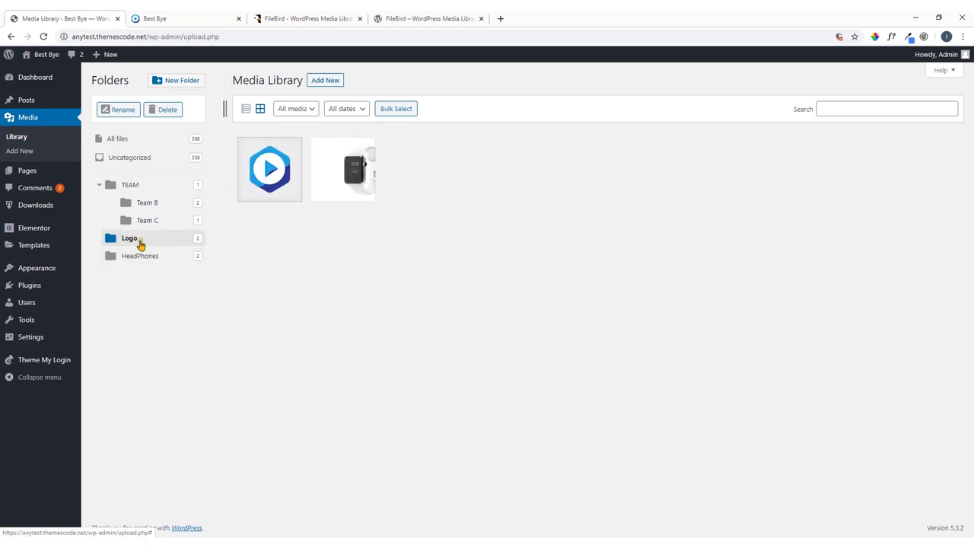
{"action": "left_click", "coordinate": [162, 118]}
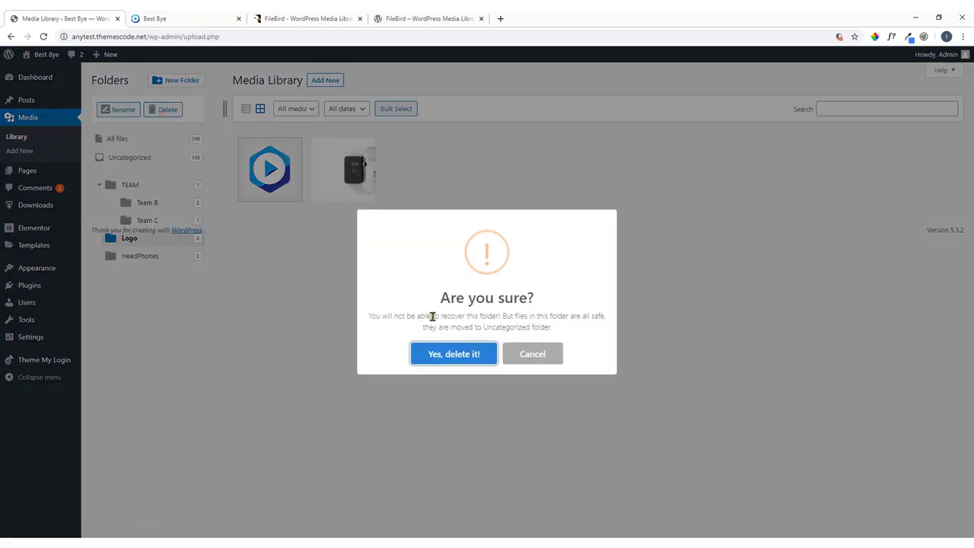
{"action": "left_click", "coordinate": [463, 355]}
{"action": "left_click", "coordinate": [489, 352]}
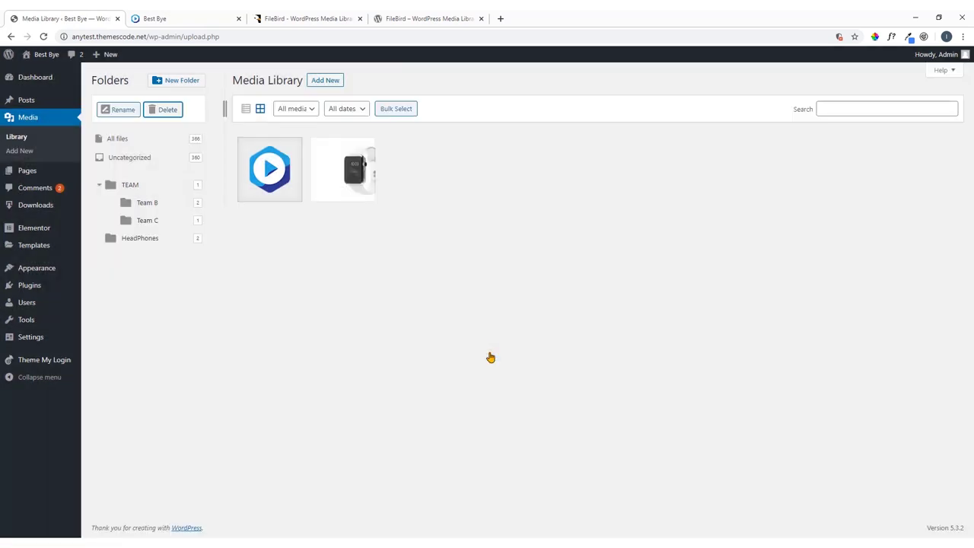
{"action": "left_click", "coordinate": [134, 188]}
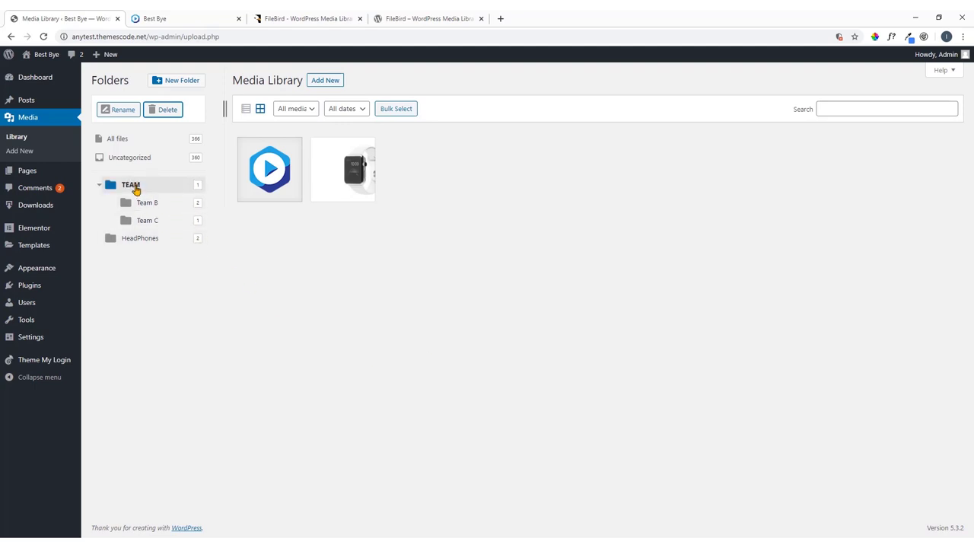
{"action": "left_click", "coordinate": [335, 156]}
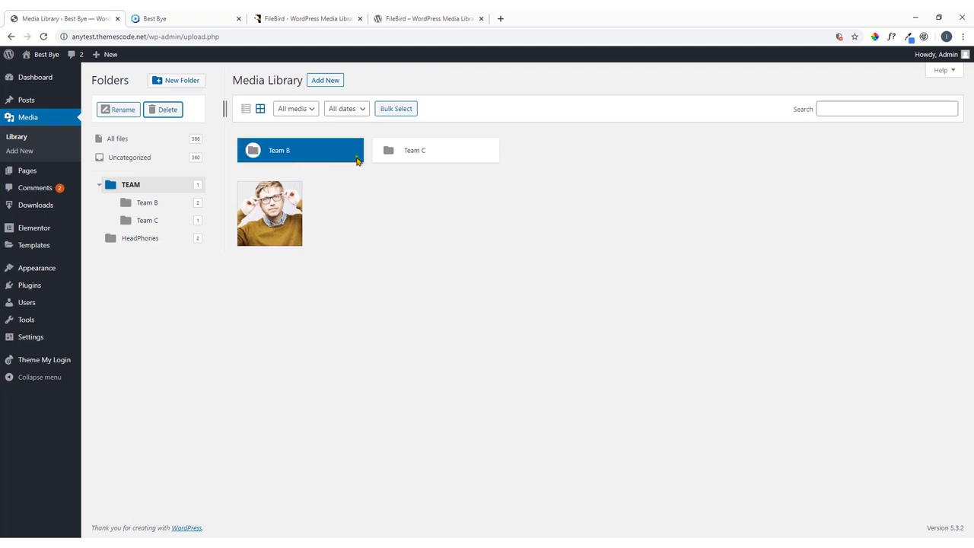
Reload the Best Bye site's Meet Our Team page, then show the CodeCanyon FileBird product page
{"action": "left_click", "coordinate": [156, 17]}
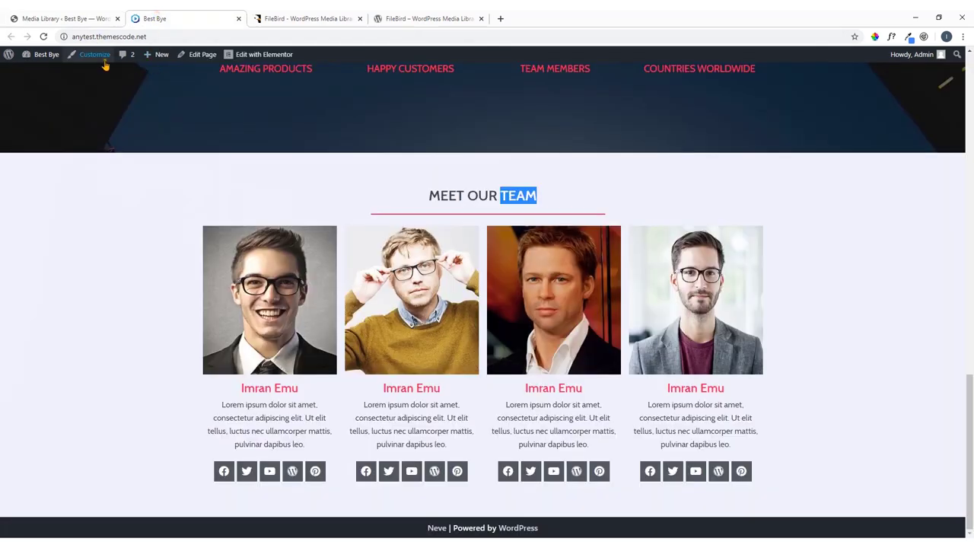
{"action": "left_click", "coordinate": [45, 37]}
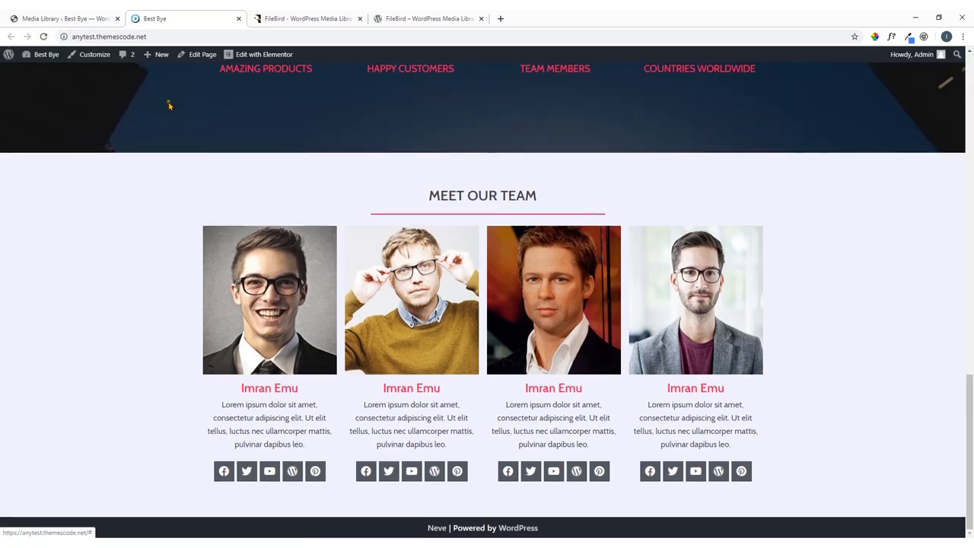
{"action": "left_click", "coordinate": [81, 18]}
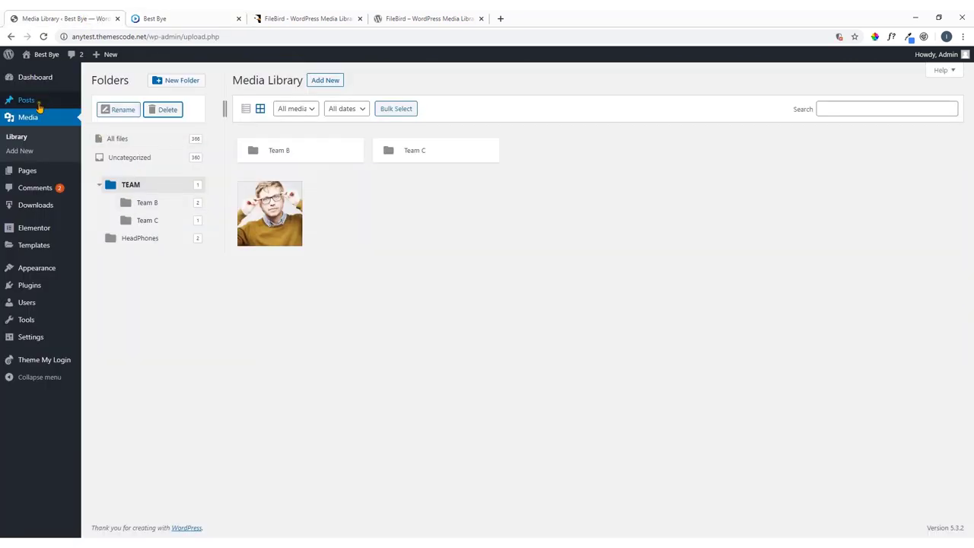
{"action": "left_click", "coordinate": [296, 18]}
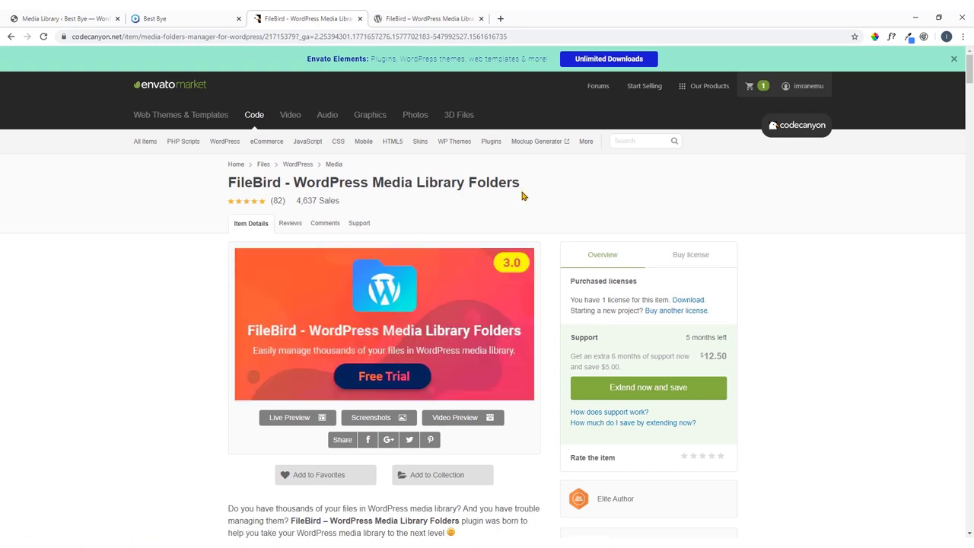
{"action": "left_click", "coordinate": [71, 17]}
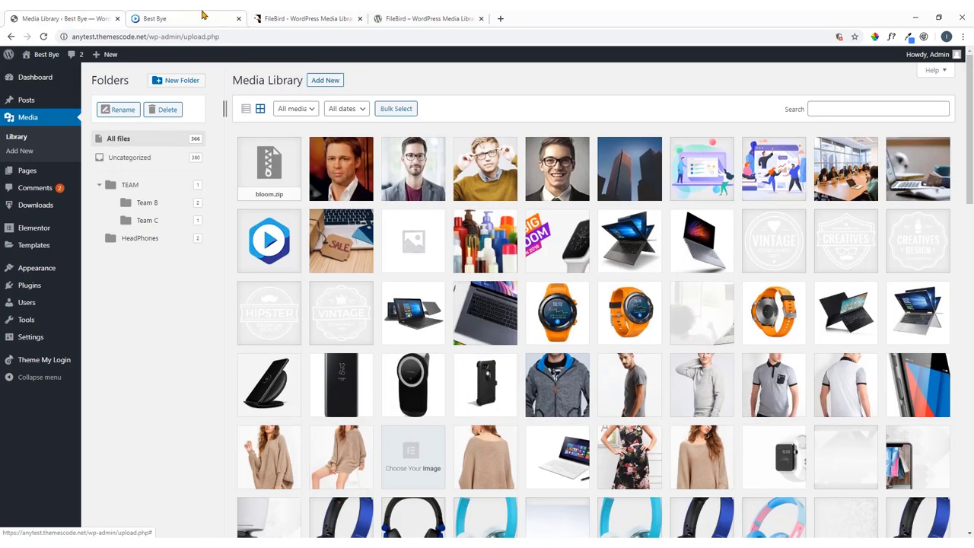
{"action": "left_click", "coordinate": [204, 17]}
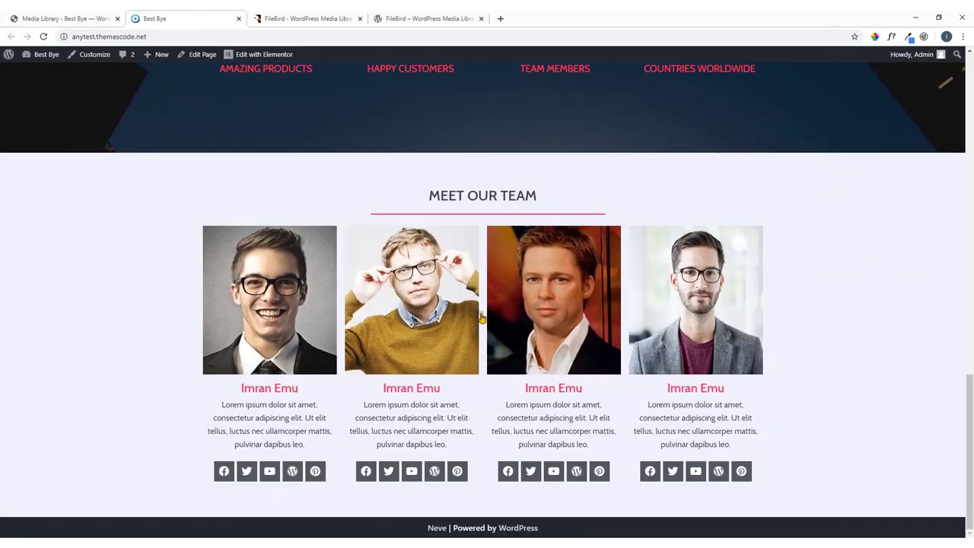
{"action": "scroll", "coordinate": [481, 318], "scroll_direction": "up", "scroll_amount": 15}
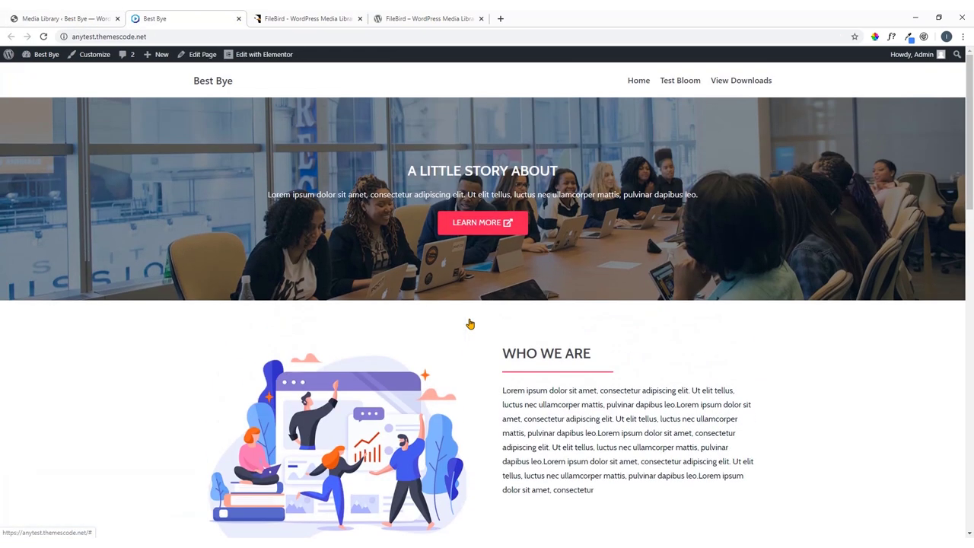
{"action": "left_click", "coordinate": [308, 19]}
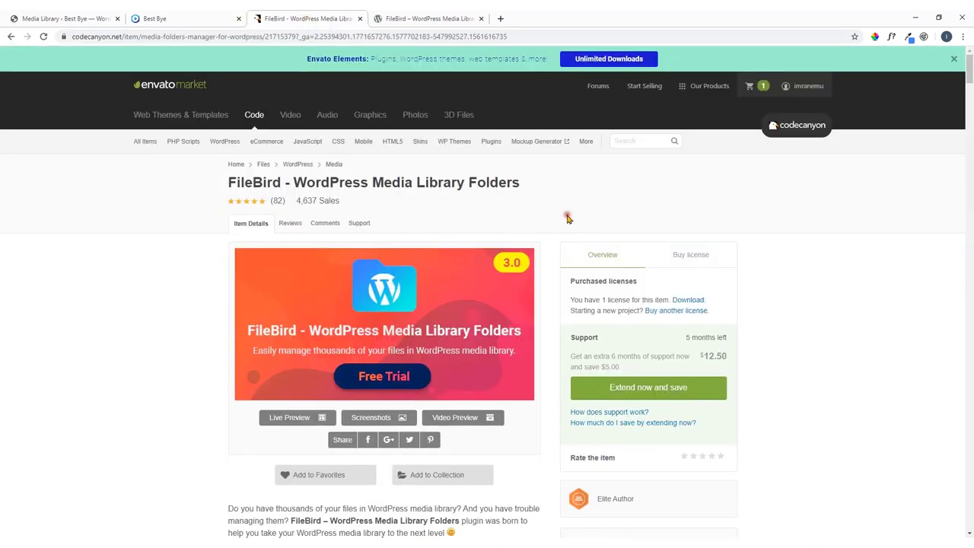